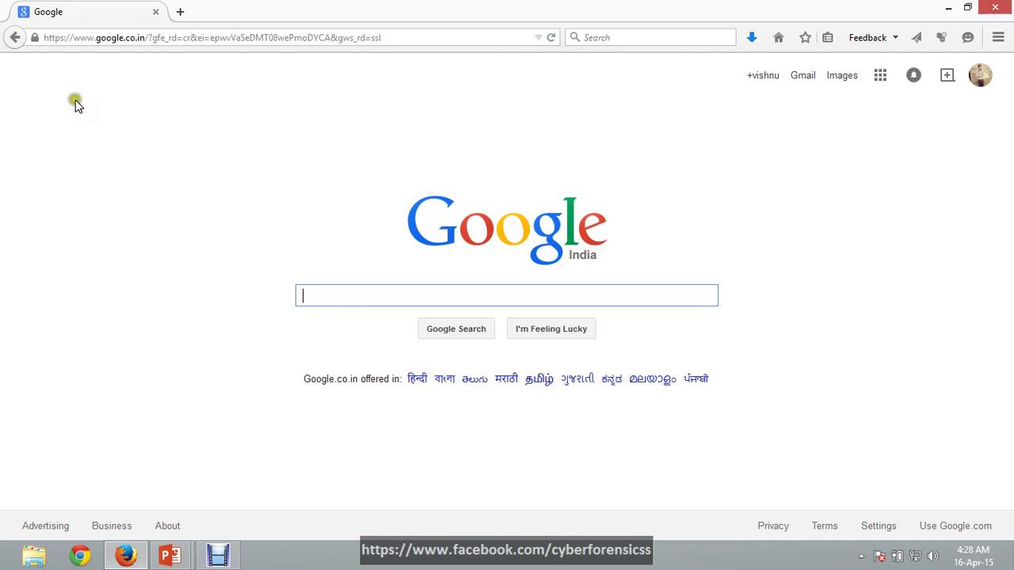
Search 'time delhi' to show the current time in Delhi
{"action": "left_click", "coordinate": [339, 304]}
{"action": "type", "text": "tim"}
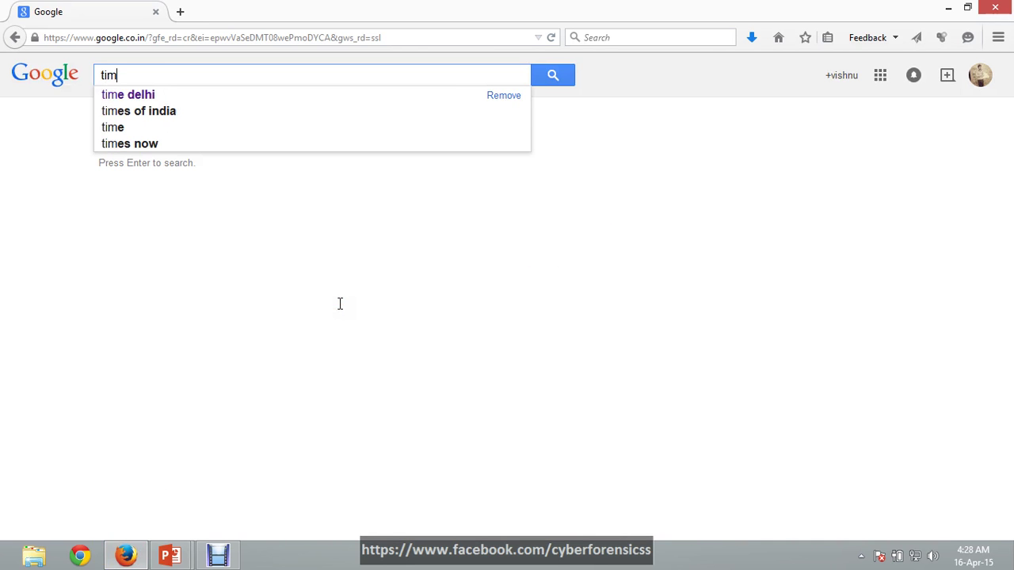
{"action": "type", "text": "e de"}
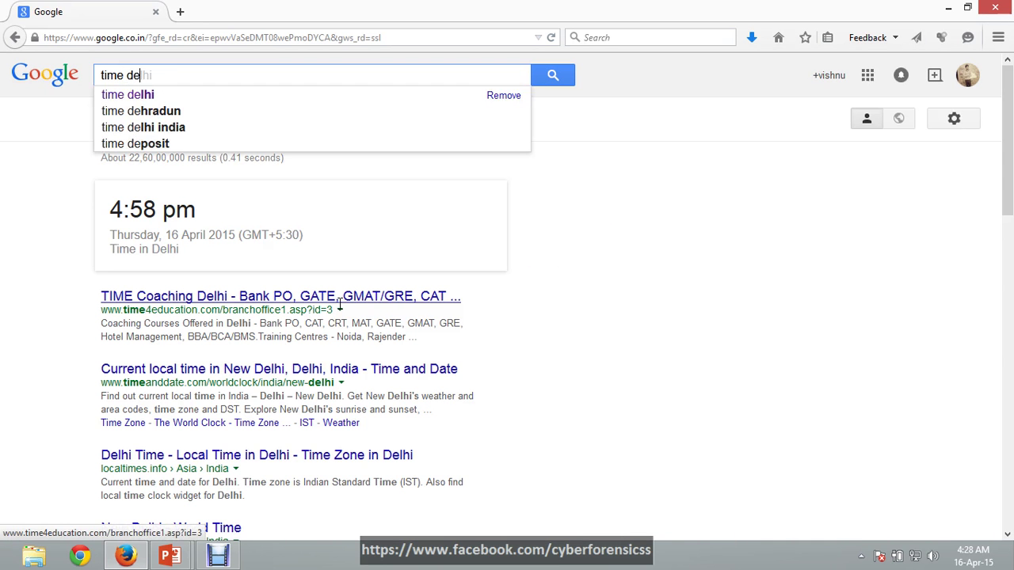
{"action": "type", "text": "lhi"}
{"action": "key", "text": "Return"}
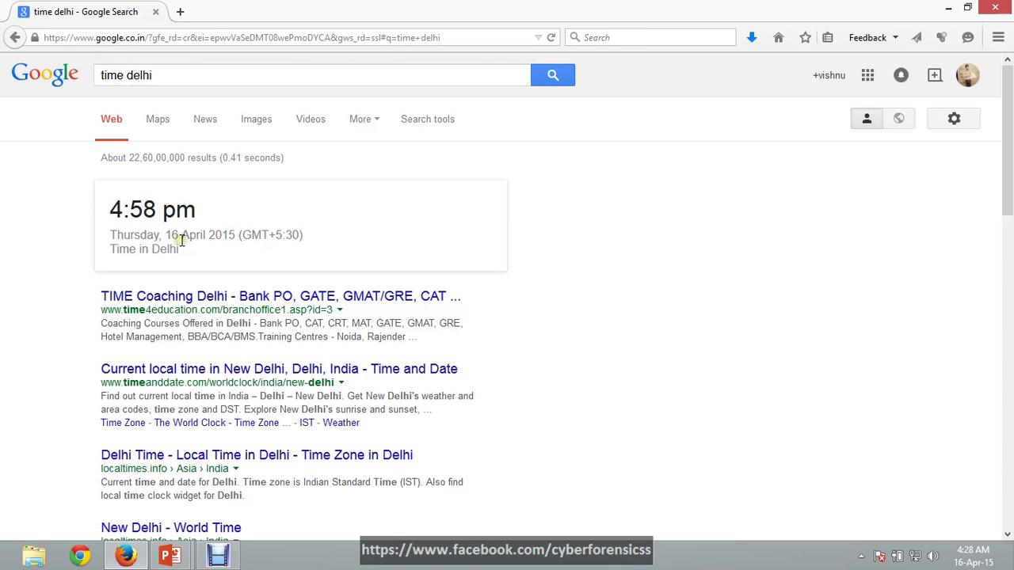
Replace the query with 'weather delhi' to show New Delhi's forecast: 30 °C and haze
{"action": "left_click", "coordinate": [177, 77]}
{"action": "left_click_drag", "start_coordinate": [178, 77], "coordinate": [2, 72]}
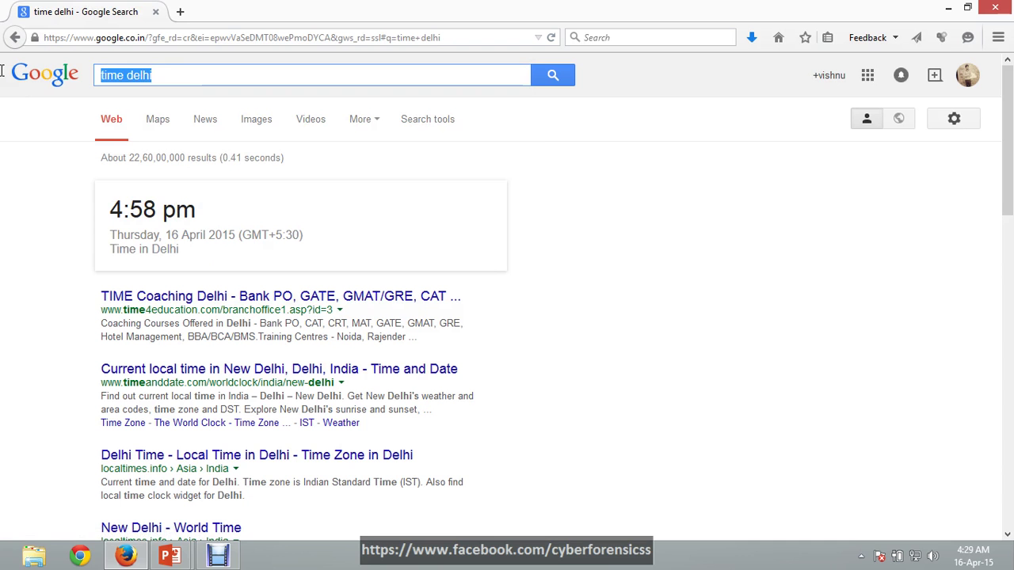
{"action": "type", "text": "weat"}
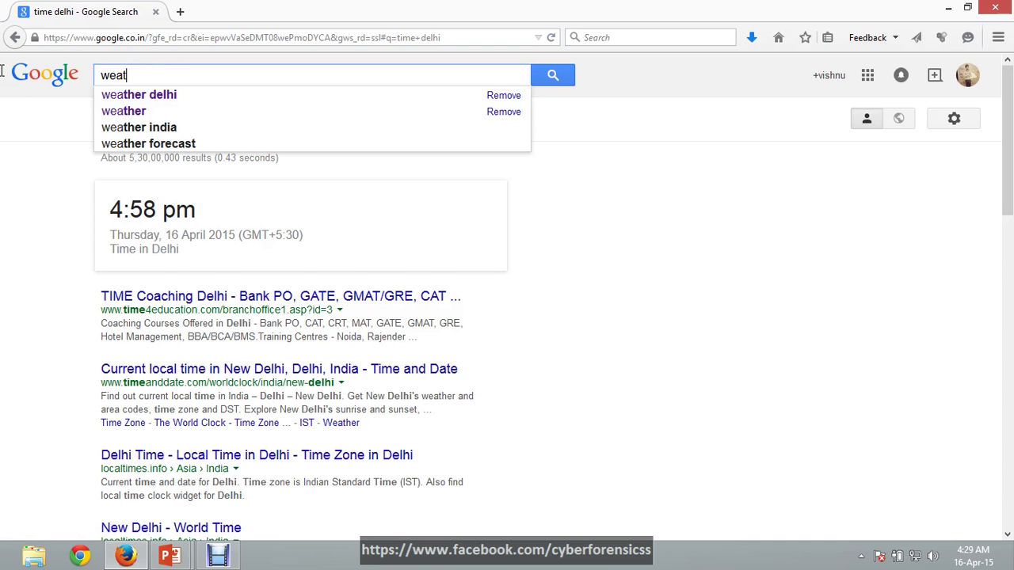
{"action": "type", "text": "her"}
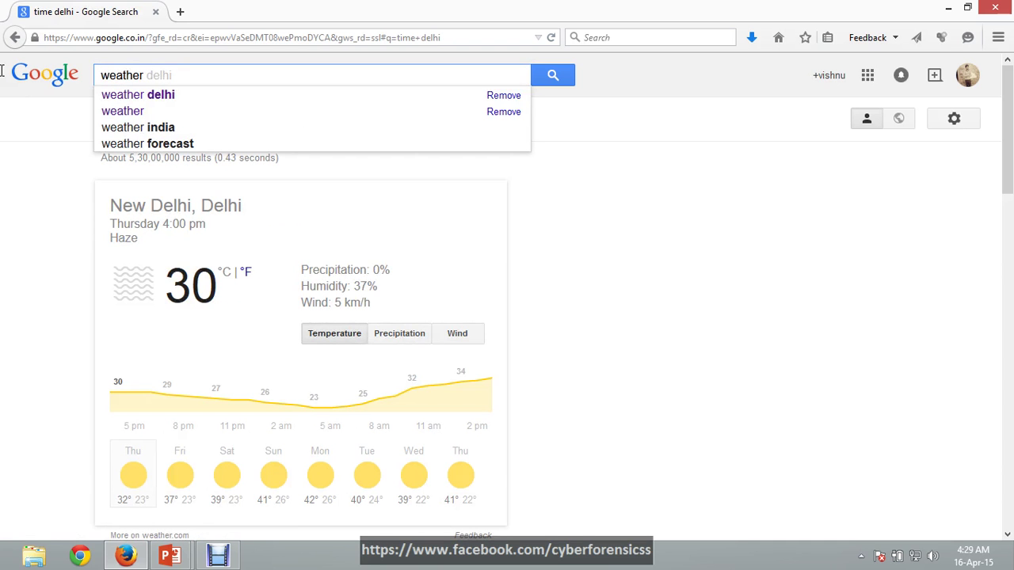
{"action": "key", "text": "Down"}
{"action": "key", "text": "Return"}
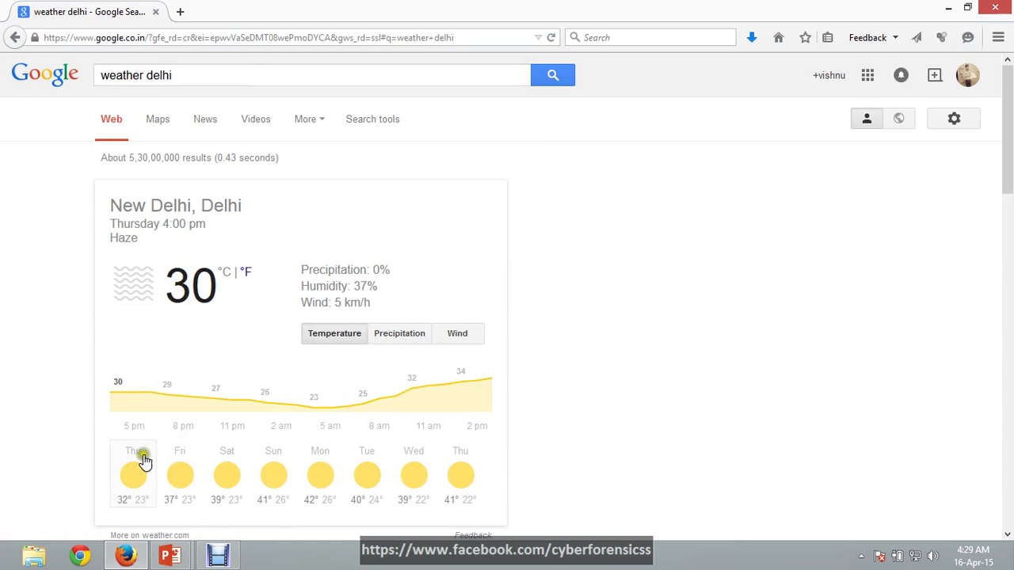
{"action": "scroll", "coordinate": [369, 346], "scroll_direction": "down", "scroll_amount": 2}
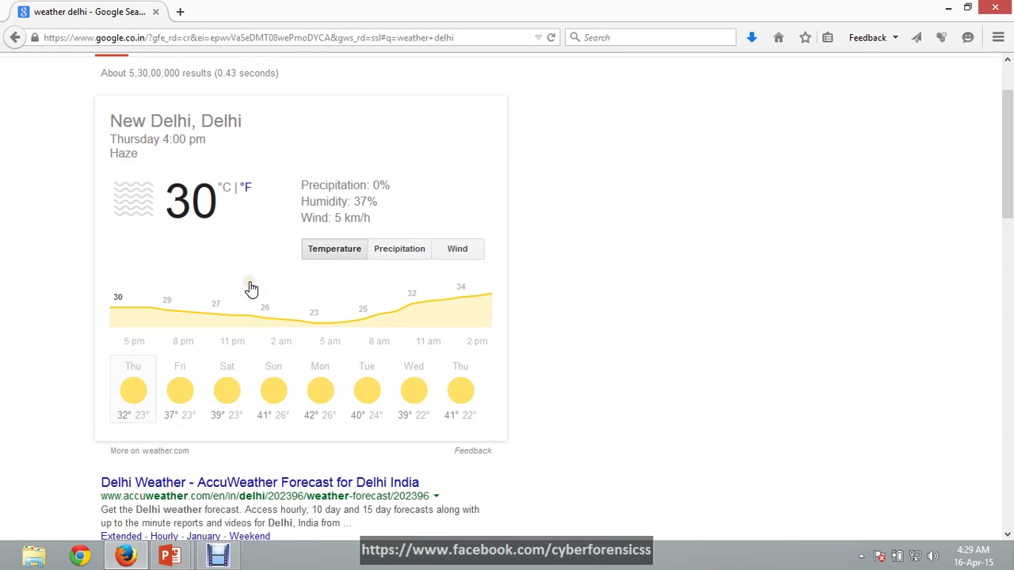
{"action": "scroll", "coordinate": [250, 285], "scroll_direction": "up", "scroll_amount": 2}
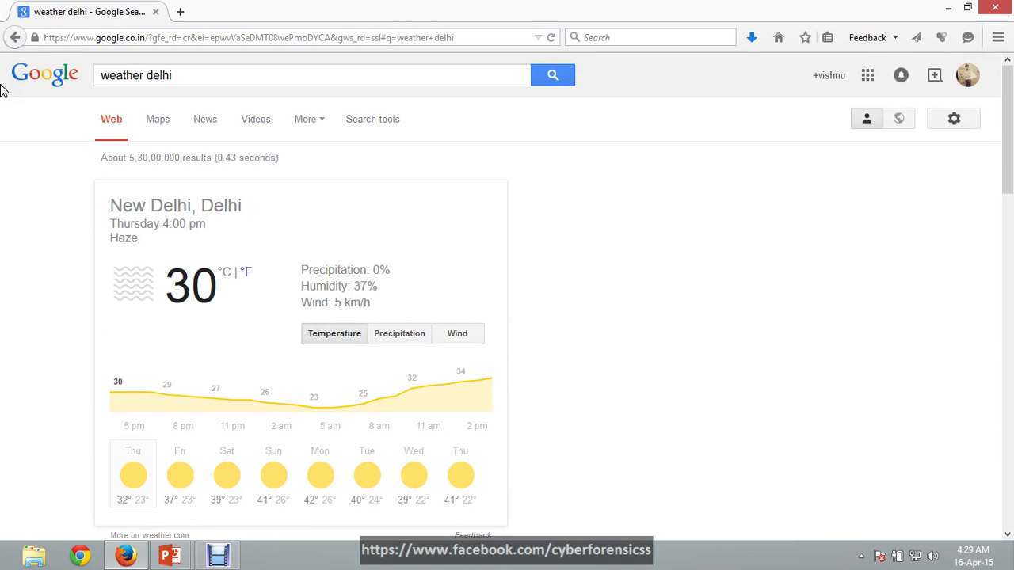
Search 'inr to usd' to bring up the currency converter
{"action": "triple_click", "coordinate": [181, 75]}
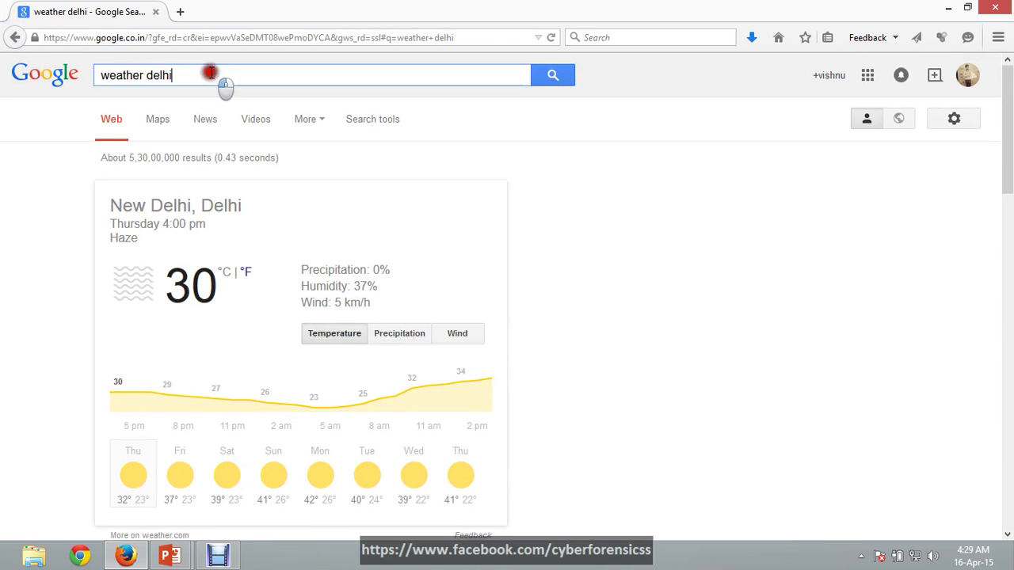
{"action": "type", "text": "in"}
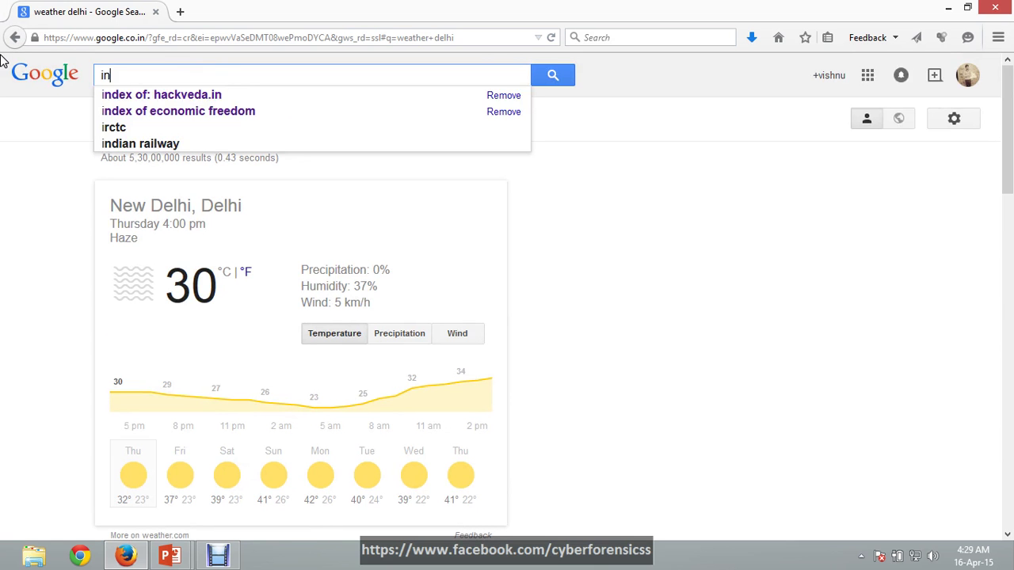
{"action": "type", "text": "r to usd"}
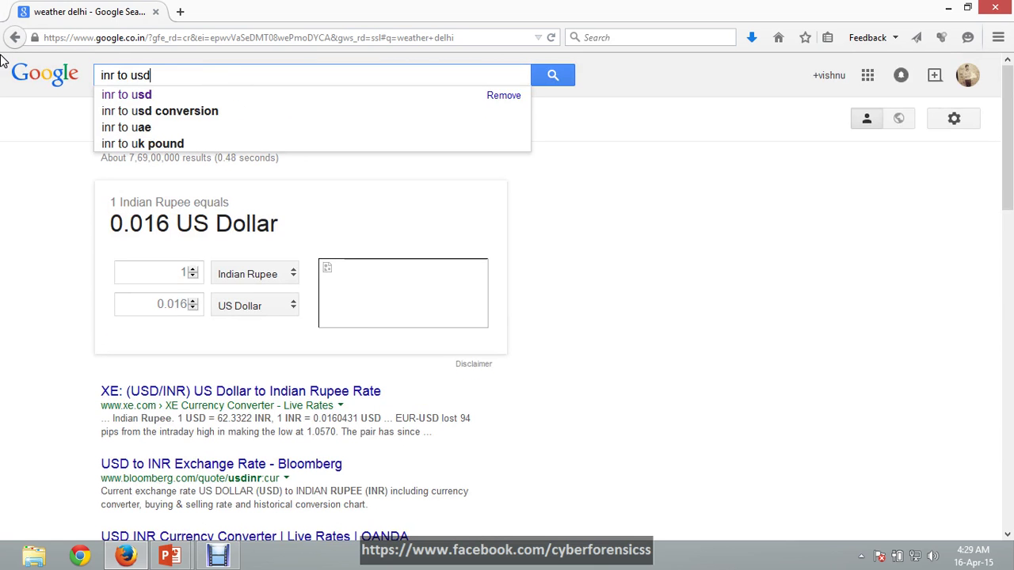
{"action": "key", "text": "Return"}
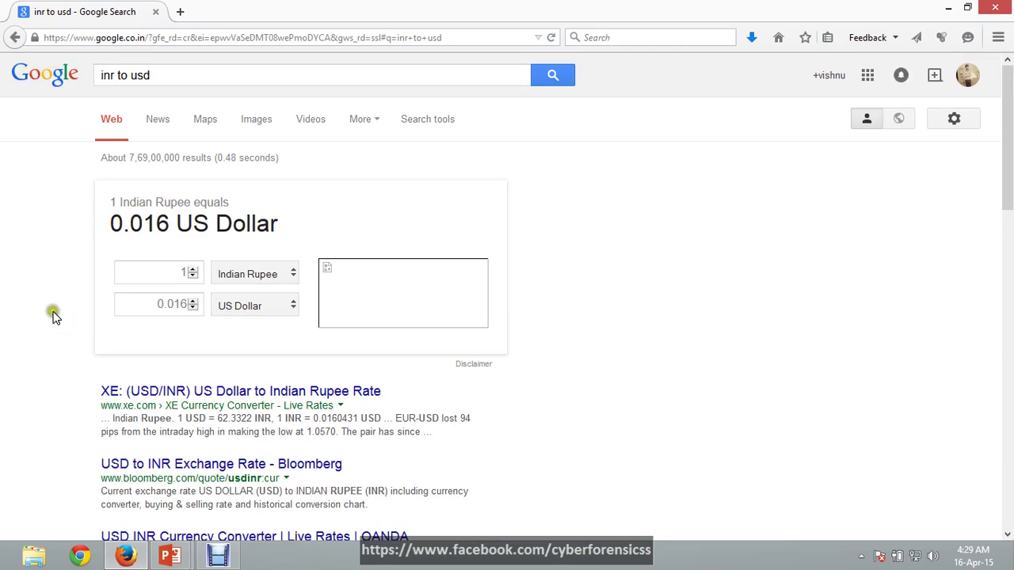
Convert 63 Azerbaijani Manat to Argentine Peso, giving 530.96
{"action": "left_click", "coordinate": [189, 274]}
{"action": "left_click", "coordinate": [190, 270]}
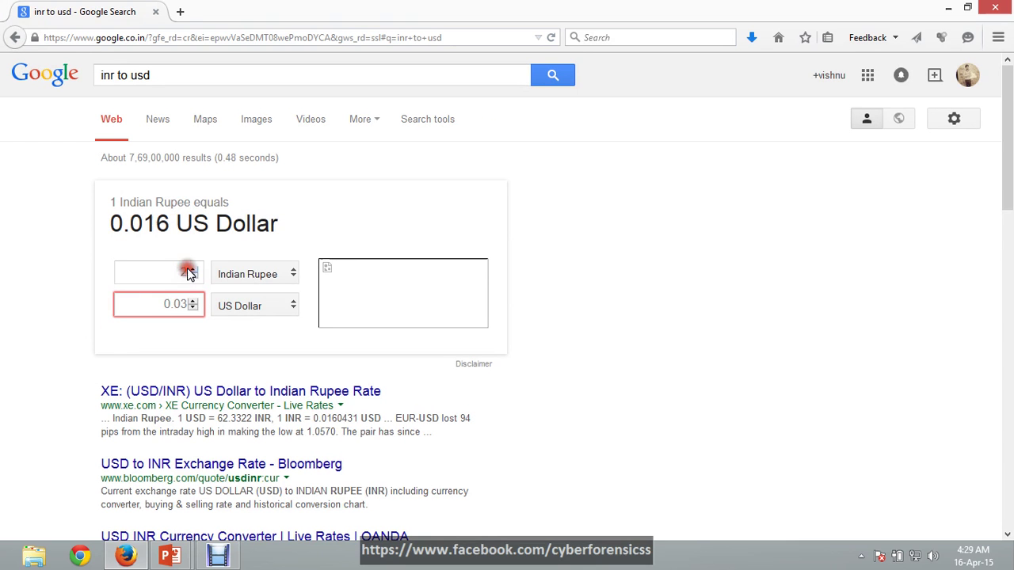
{"action": "key", "text": "BackSpace"}
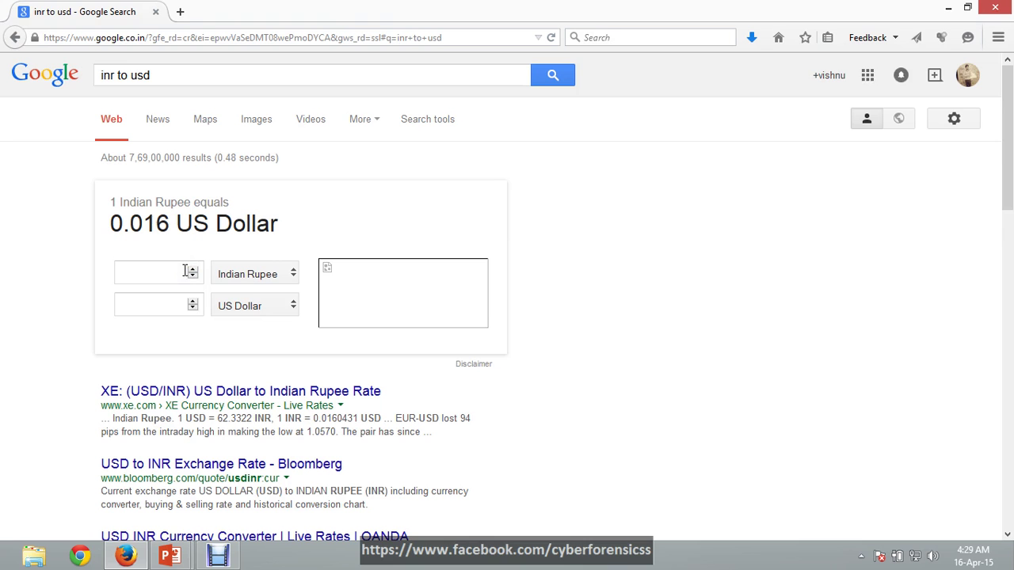
{"action": "type", "text": "63"}
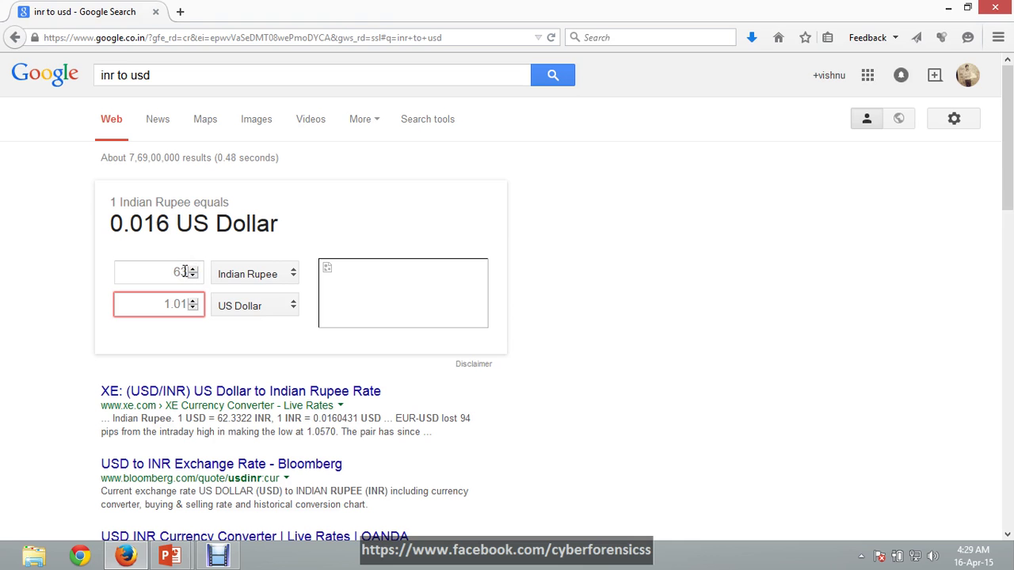
{"action": "left_click", "coordinate": [260, 271]}
{"action": "left_click", "coordinate": [252, 401]}
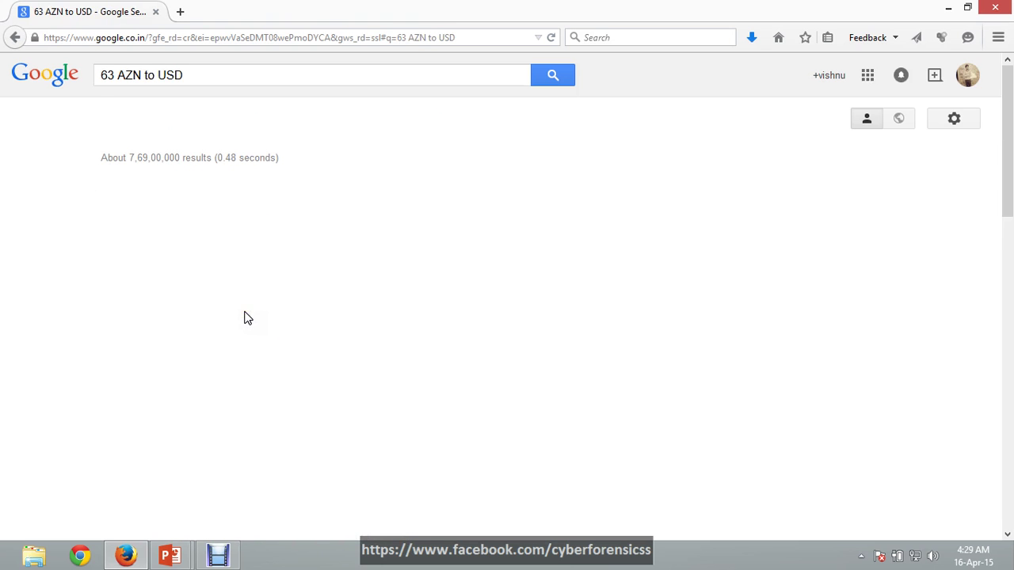
{"action": "left_click", "coordinate": [244, 307]}
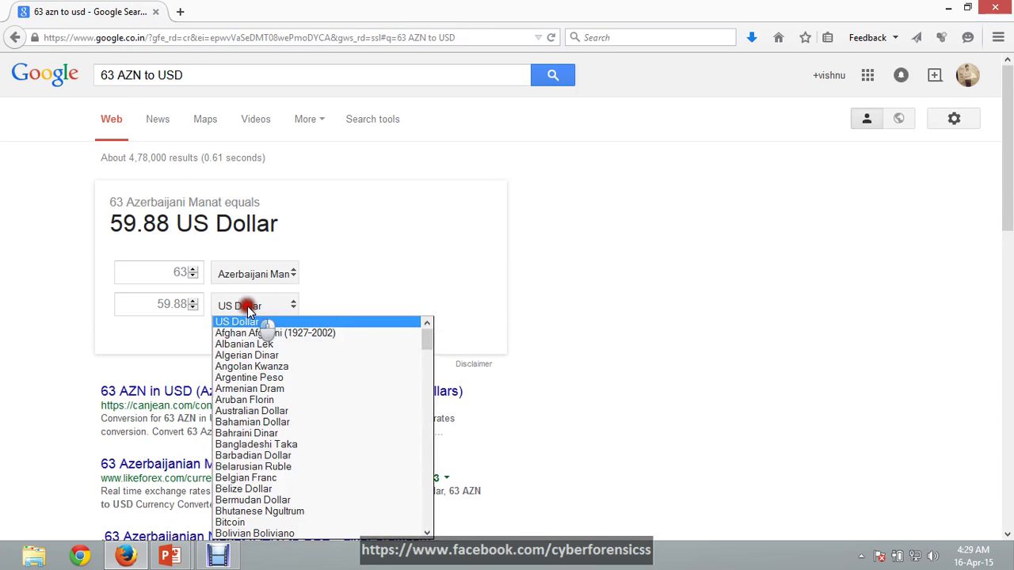
{"action": "left_click", "coordinate": [267, 378]}
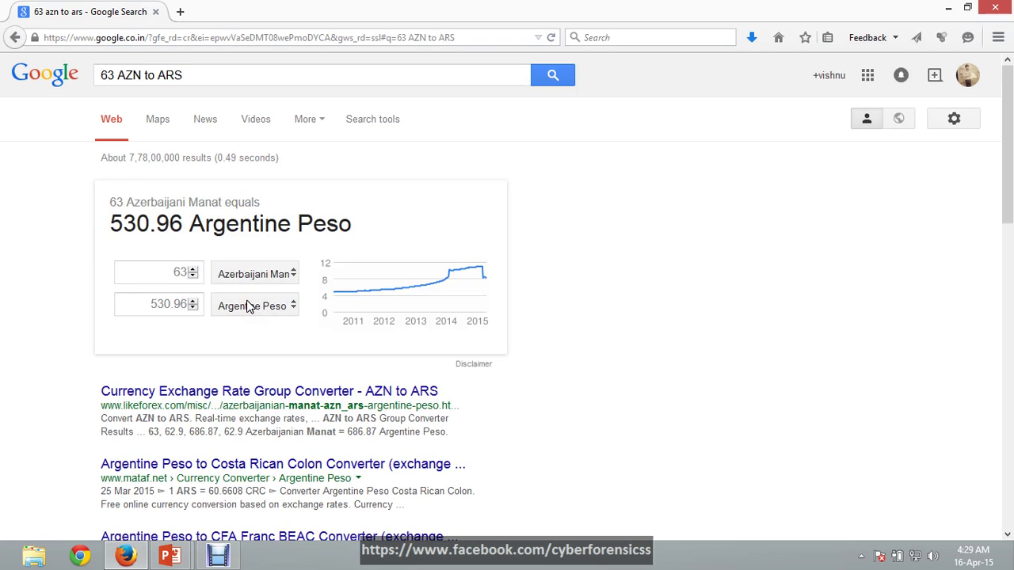
{"action": "left_click", "coordinate": [193, 72]}
{"action": "left_click_drag", "start_coordinate": [192, 71], "coordinate": [65, 80]}
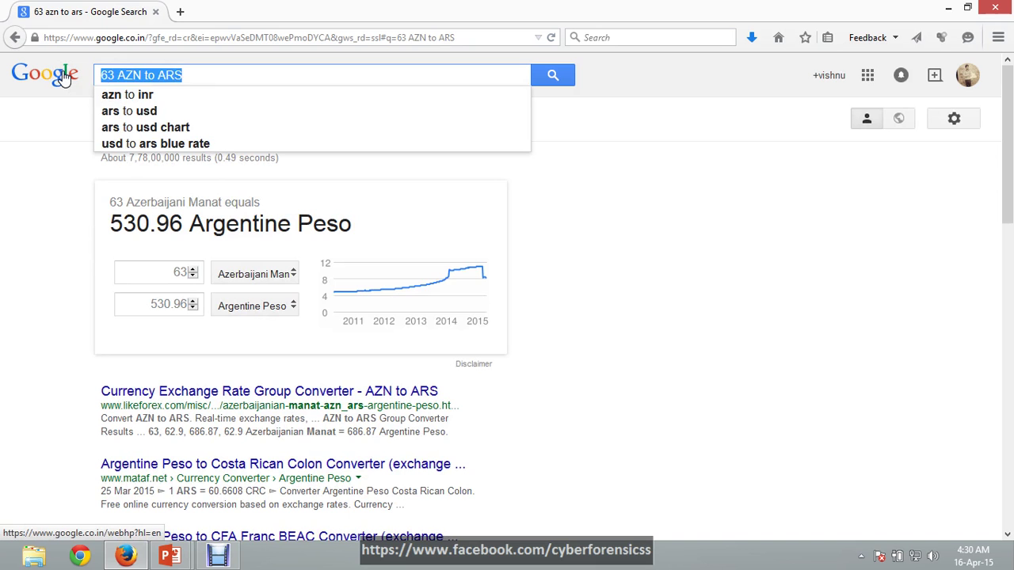
Calculate '9*9=' (81), then compute cos(45) = 0.52532198881 on the calculator
{"action": "type", "text": "9"}
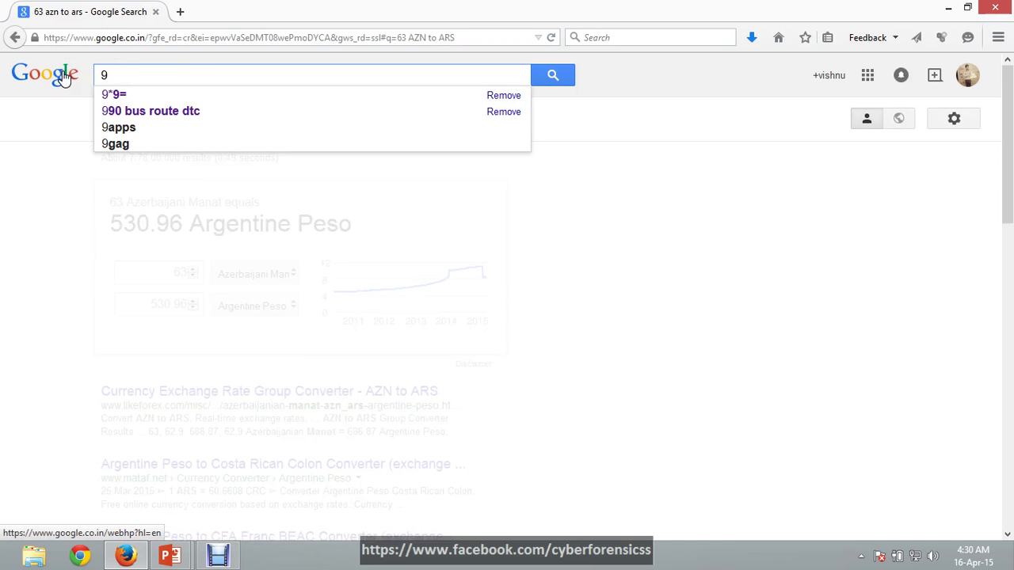
{"action": "type", "text": "*9="}
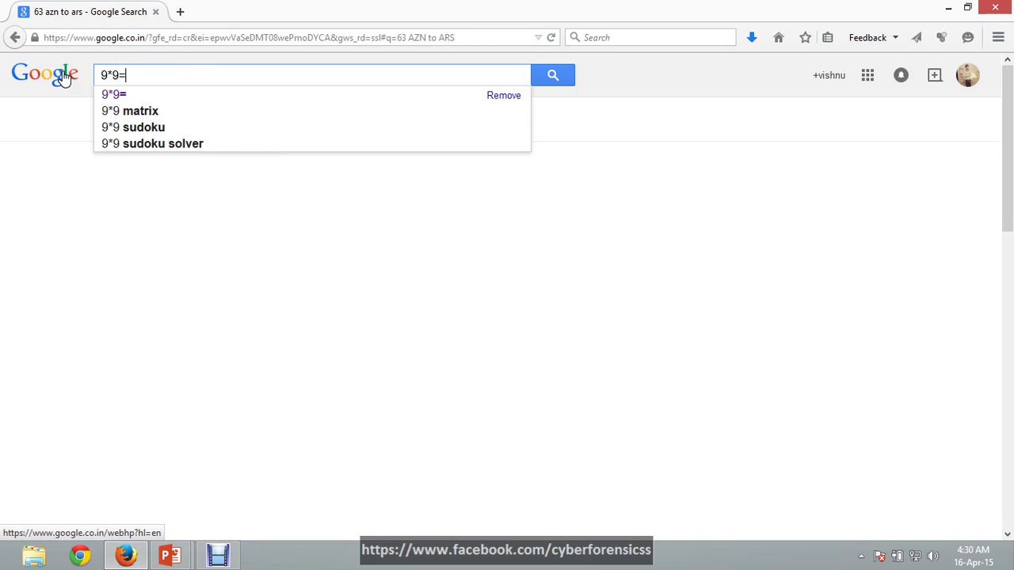
{"action": "key", "text": "Return"}
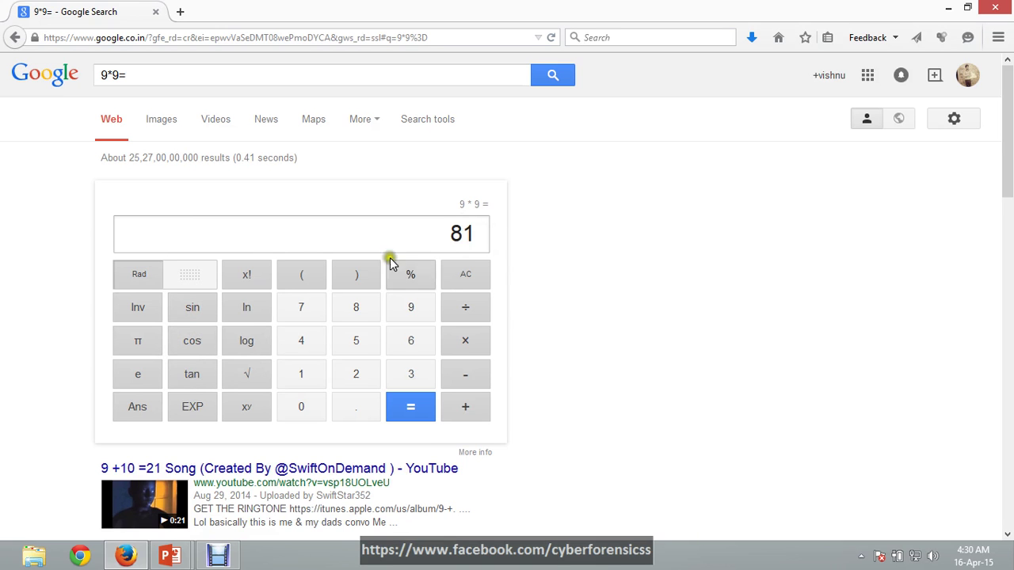
{"action": "left_click", "coordinate": [469, 274]}
{"action": "left_click", "coordinate": [198, 349]}
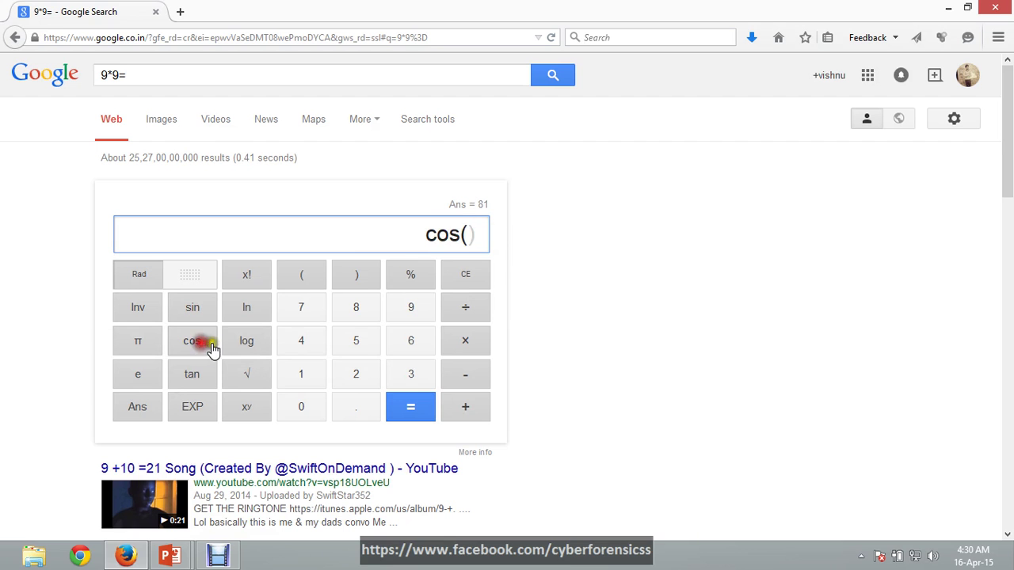
{"action": "left_click", "coordinate": [305, 348]}
{"action": "left_click", "coordinate": [353, 343]}
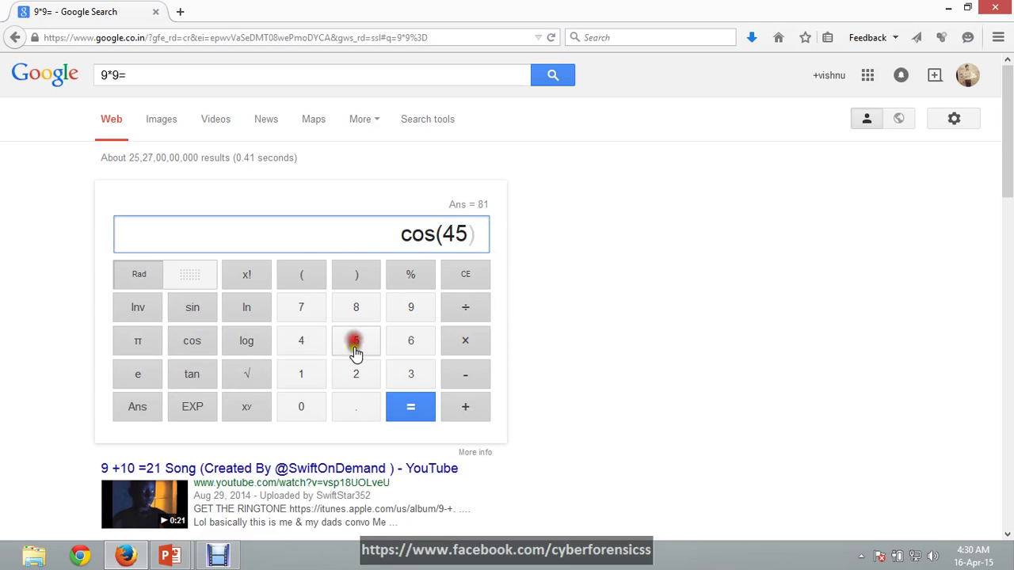
{"action": "left_click", "coordinate": [407, 408]}
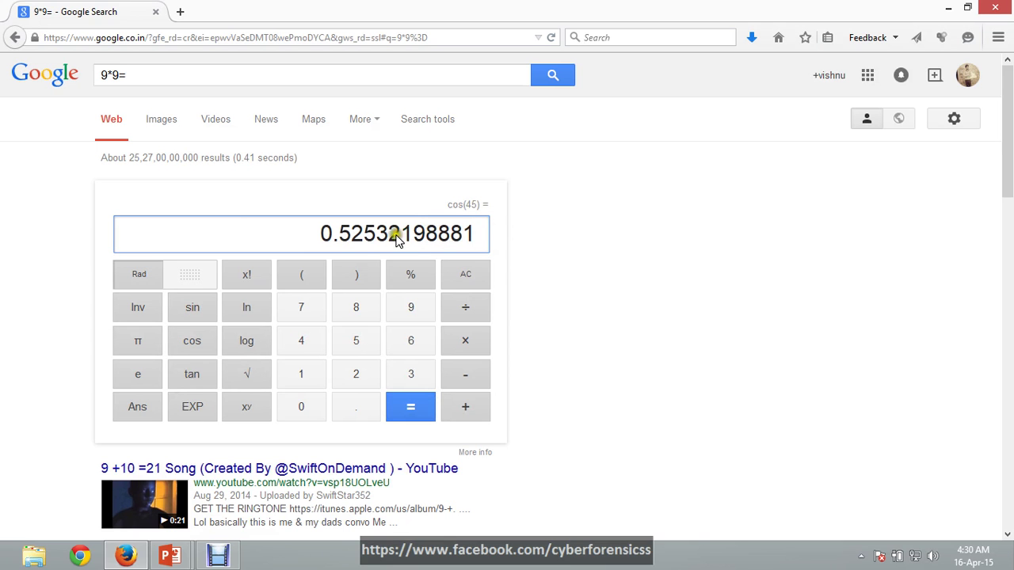
{"action": "left_click", "coordinate": [135, 75]}
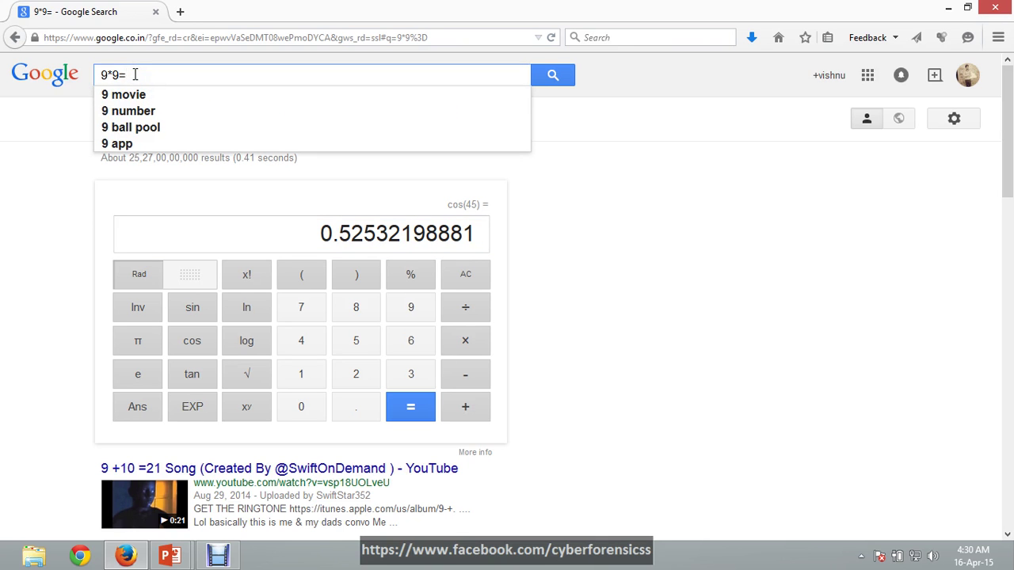
Start a 'set timer 1 minute' countdown and stop it at 50 seconds
{"action": "key", "text": "BackSpace"}
{"action": "key", "text": "BackSpace"}
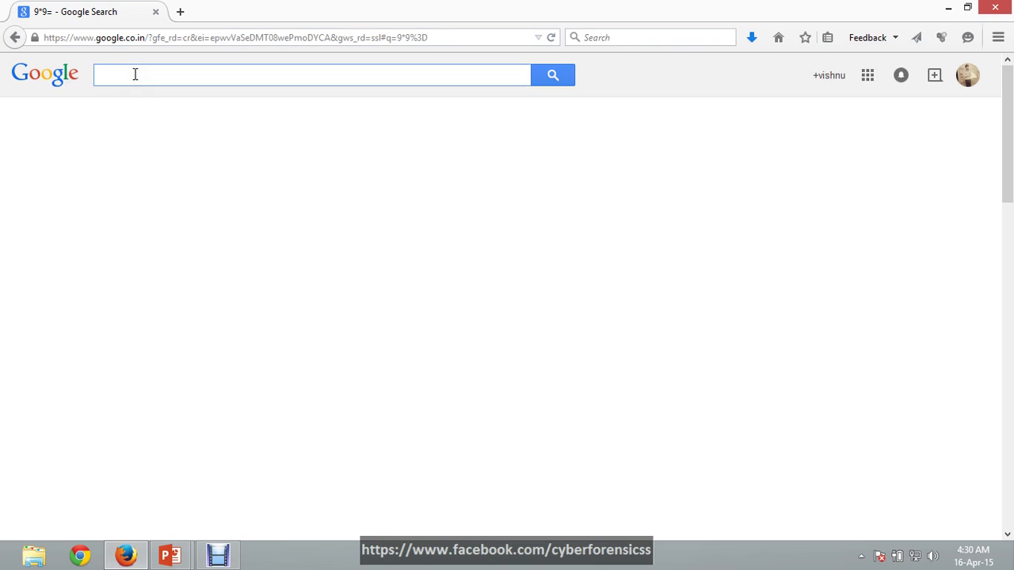
{"action": "type", "text": "set timer"}
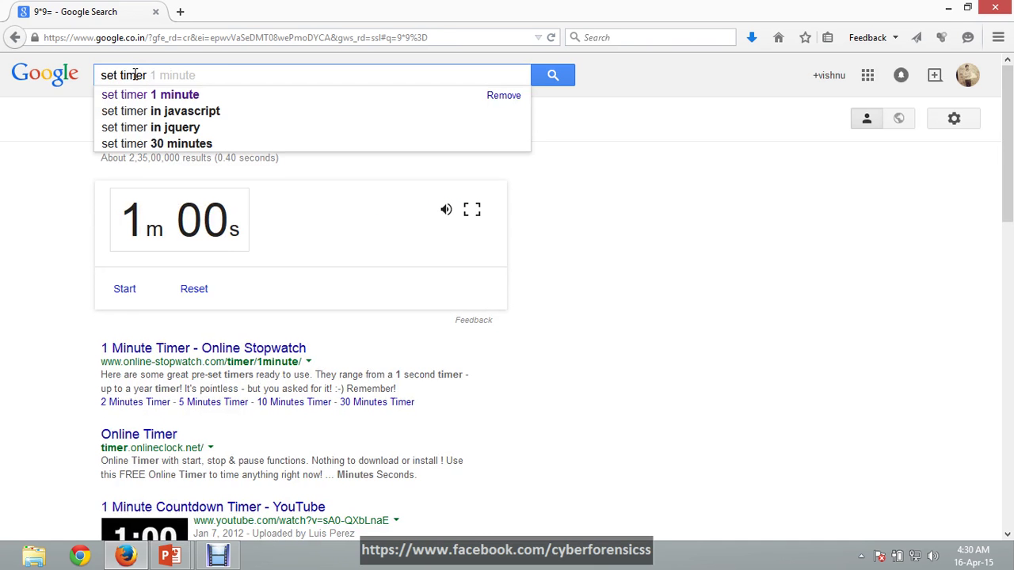
{"action": "key", "text": "Down"}
{"action": "key", "text": "Return"}
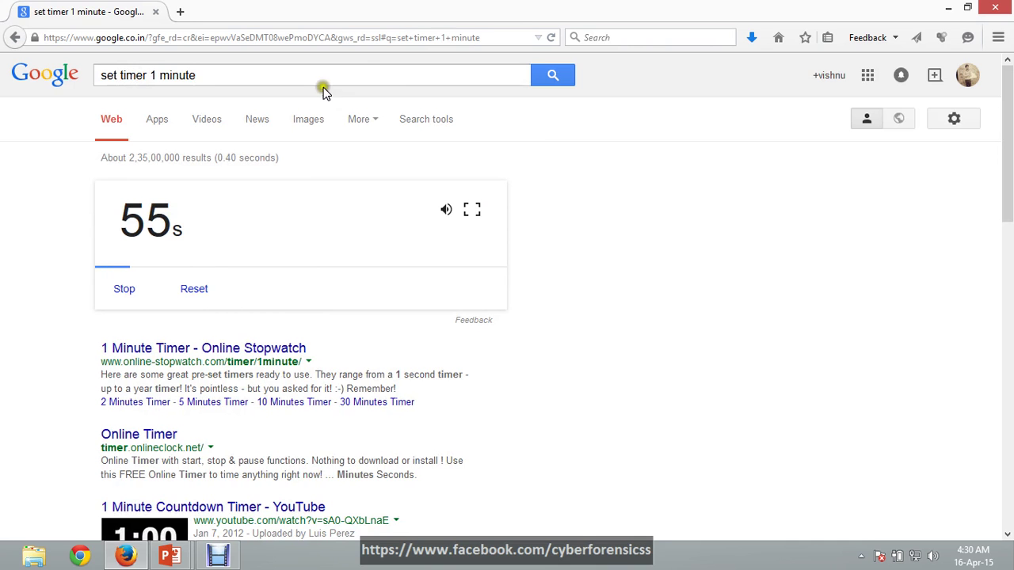
{"action": "left_click", "coordinate": [136, 292]}
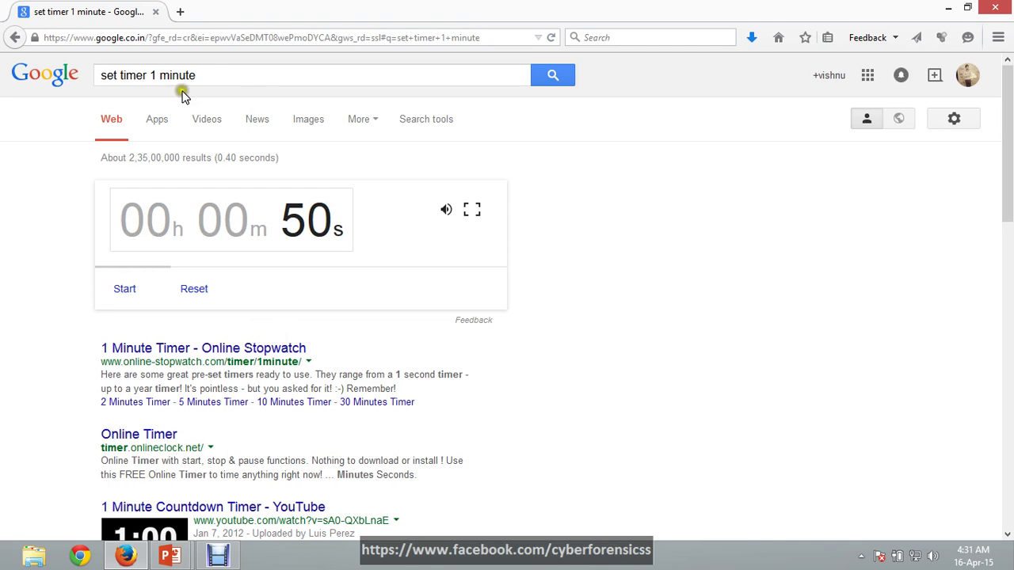
{"action": "left_click_drag", "start_coordinate": [199, 74], "coordinate": [63, 67]}
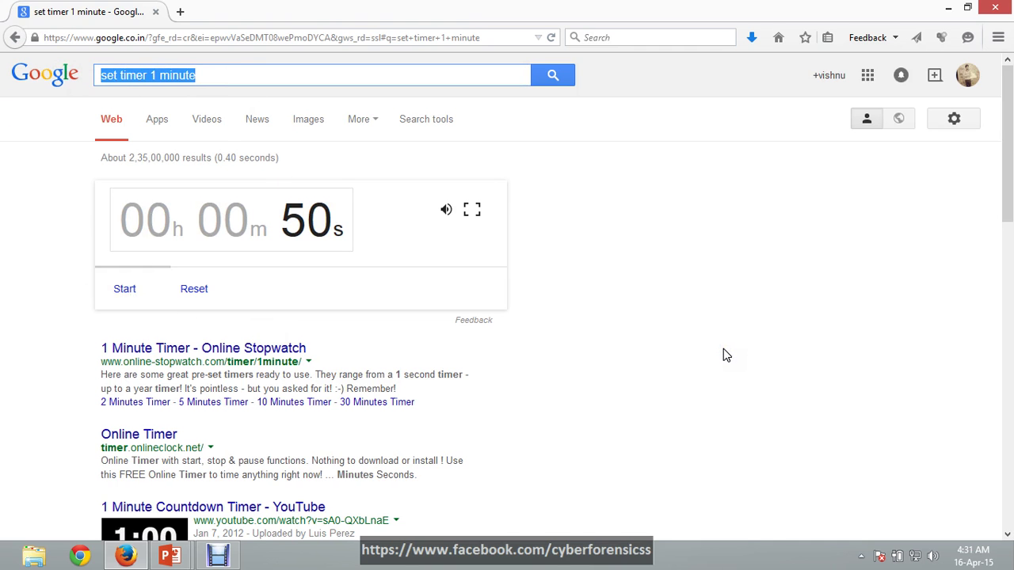
Search 'sunset time' to get 6:46 PM, then enter 'site: aajtak.in news' as the next query
{"action": "type", "text": "suns"}
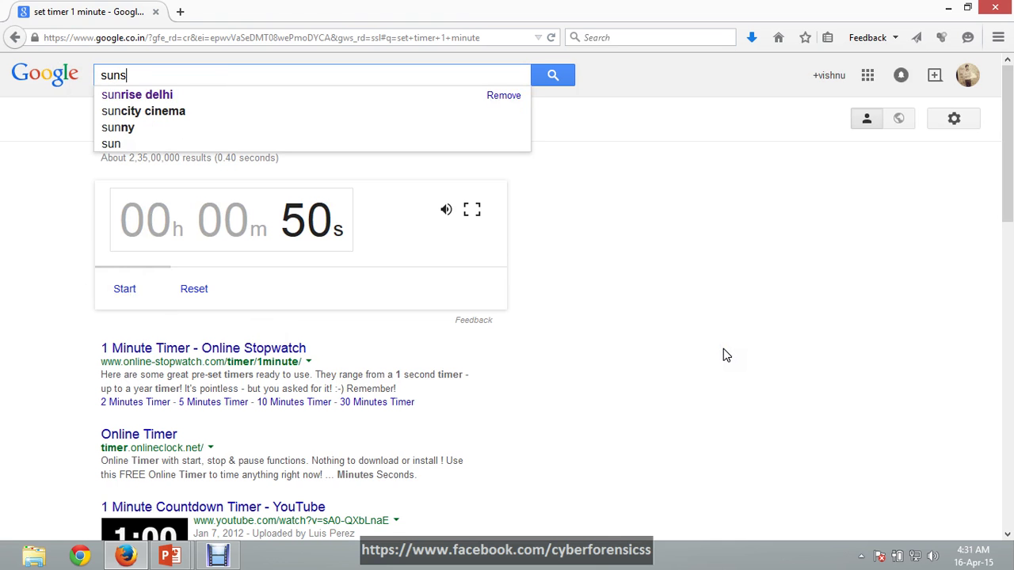
{"action": "type", "text": "et time"}
{"action": "key", "text": "Return"}
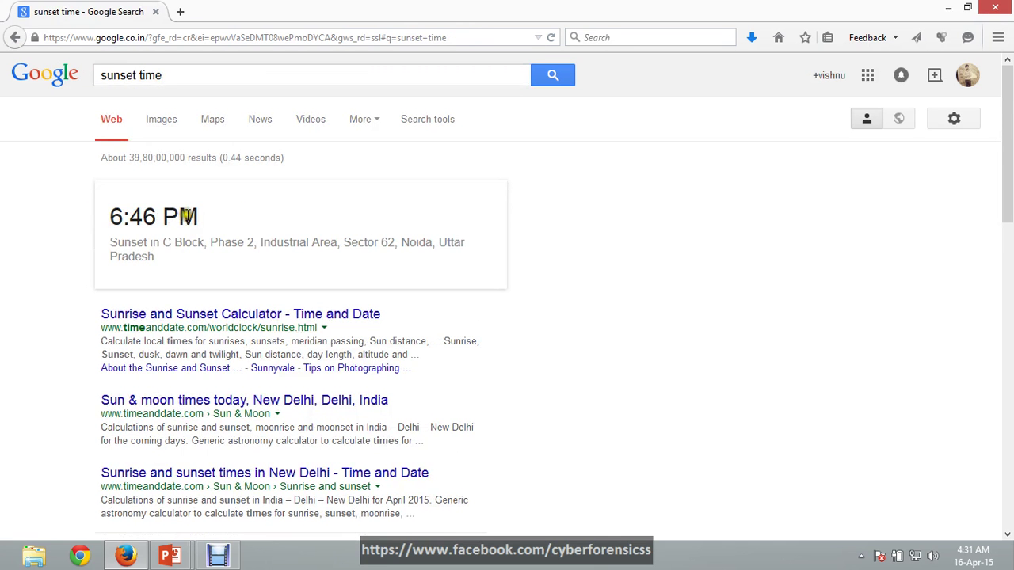
{"action": "left_click", "coordinate": [156, 84]}
{"action": "left_click_drag", "start_coordinate": [172, 73], "coordinate": [102, 77]}
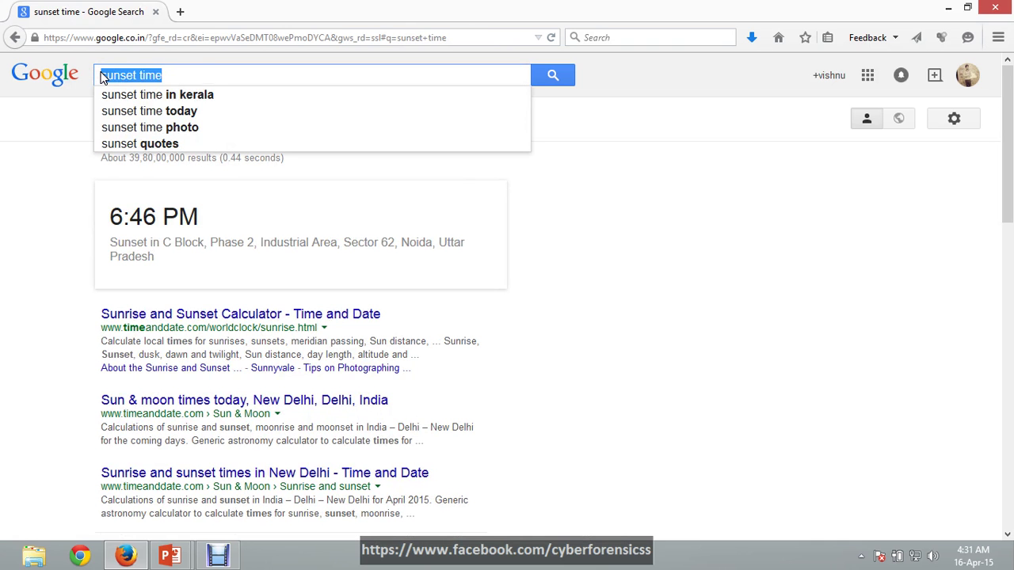
{"action": "type", "text": "site"}
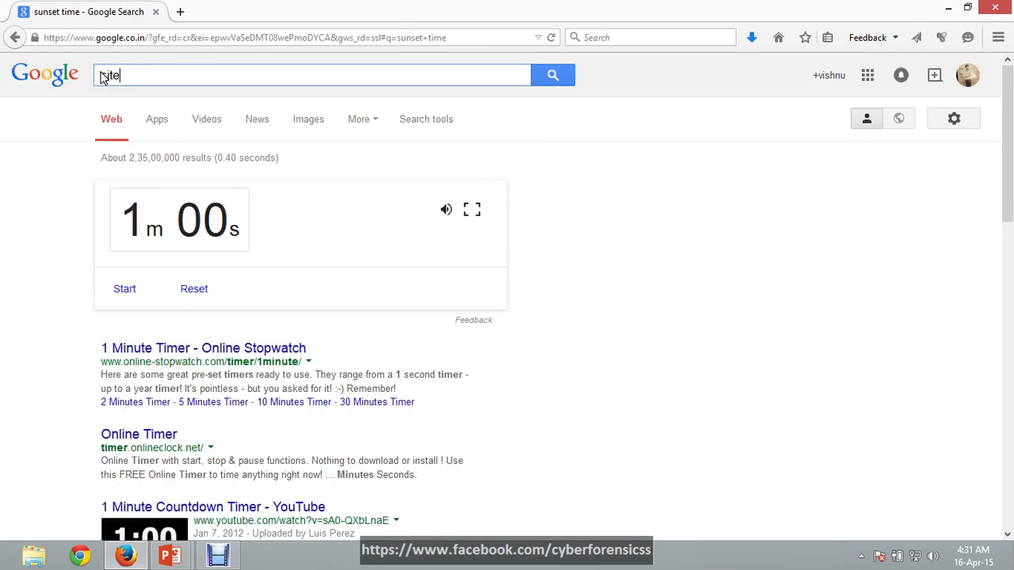
{"action": "type", "text": ":"}
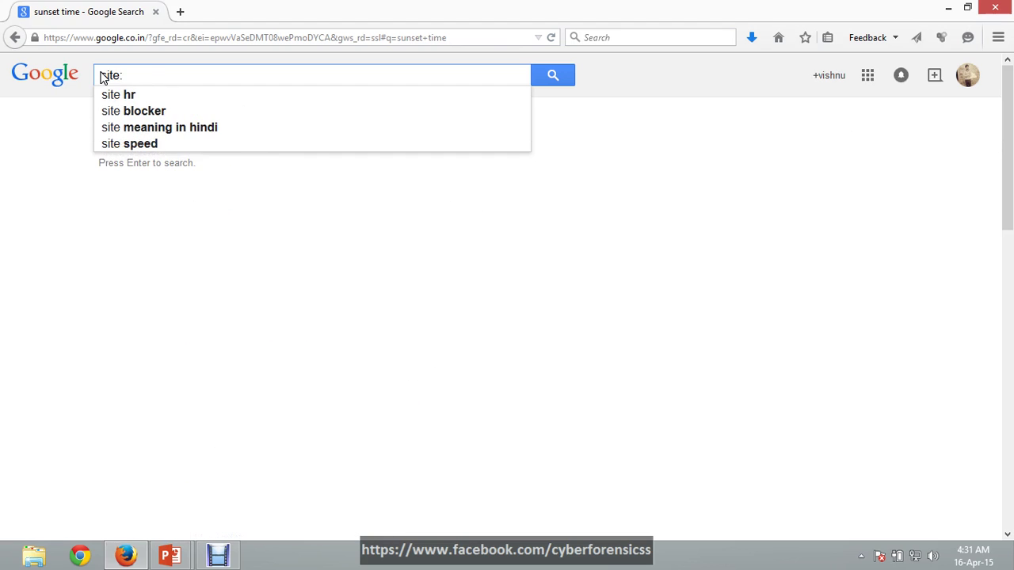
{"action": "type", "text": " aaj"}
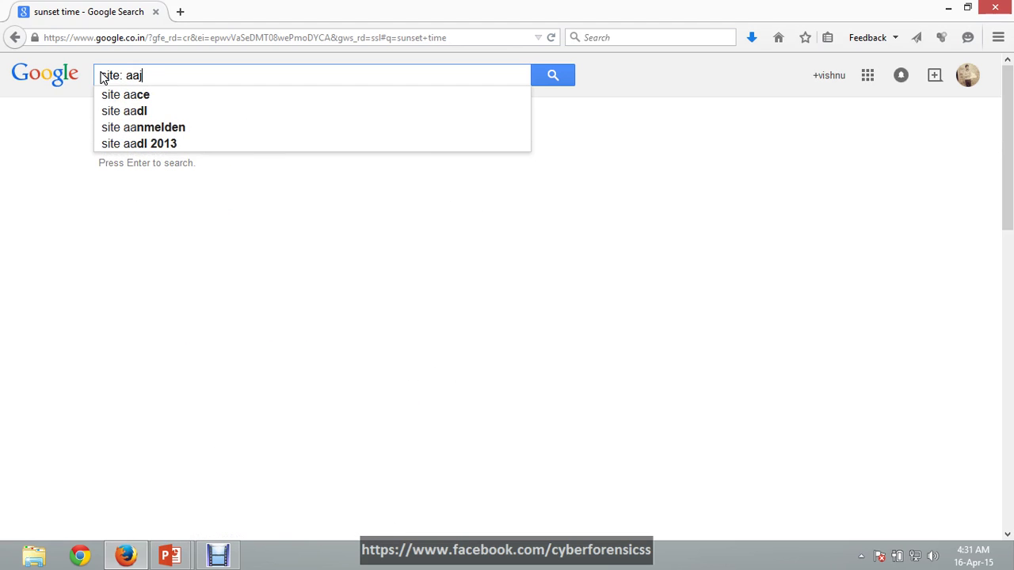
{"action": "type", "text": "tak.in"}
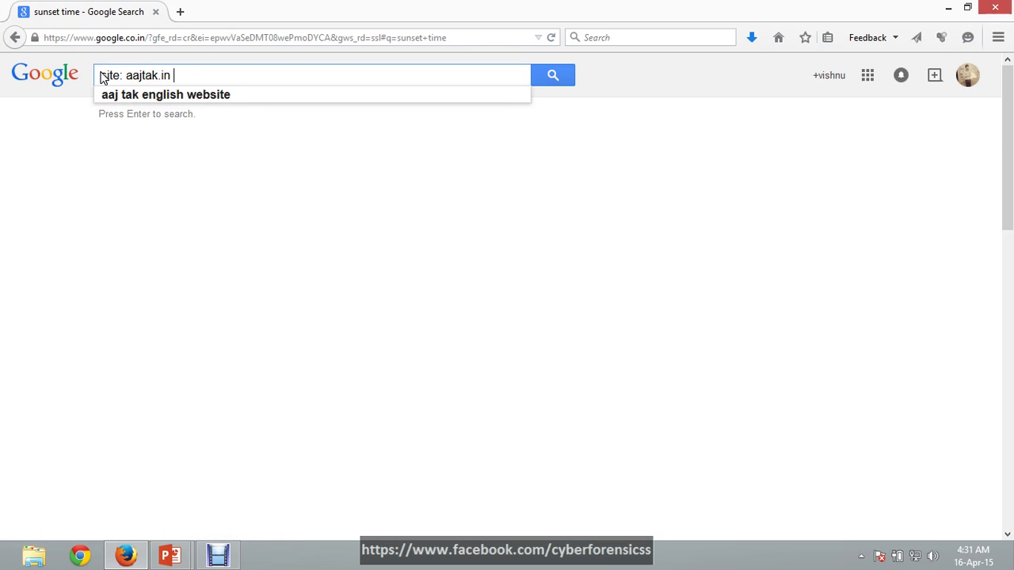
{"action": "type", "text": " news"}
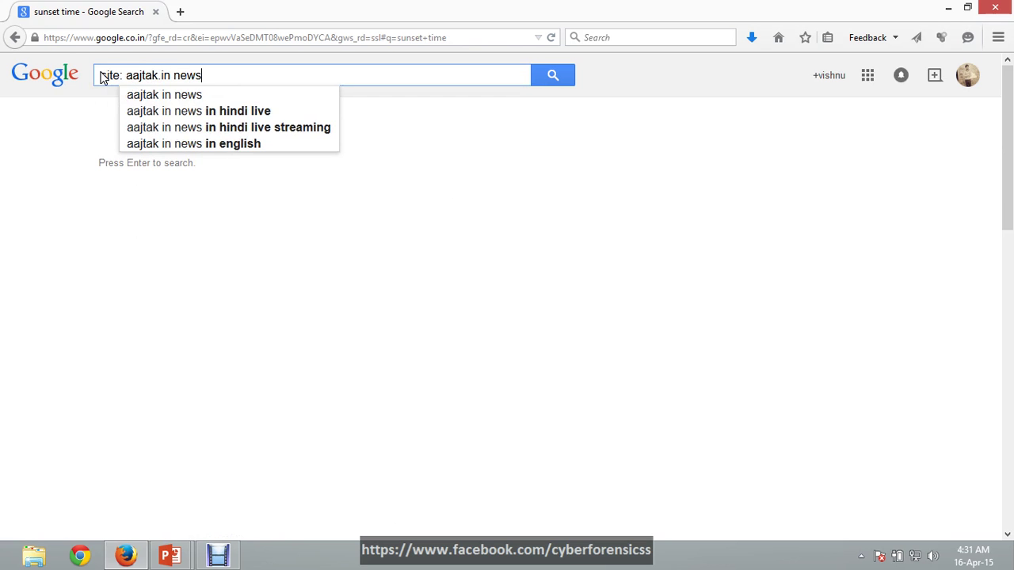
Run the 'site: aajtak.in news' search (about 1,27,00,000 results), then clear the query
{"action": "key", "text": "Return"}
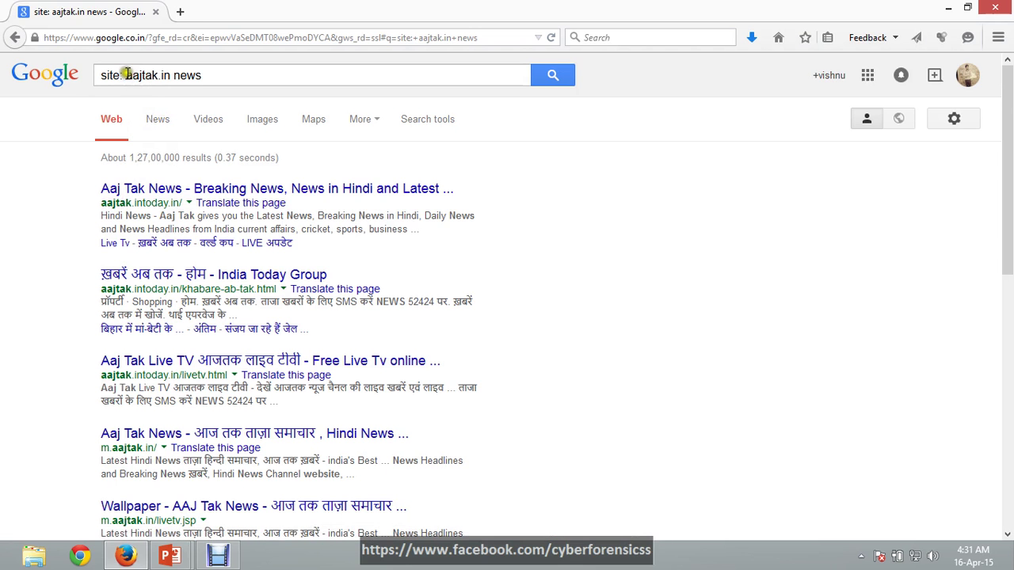
{"action": "left_click_drag", "start_coordinate": [127, 73], "coordinate": [163, 82]}
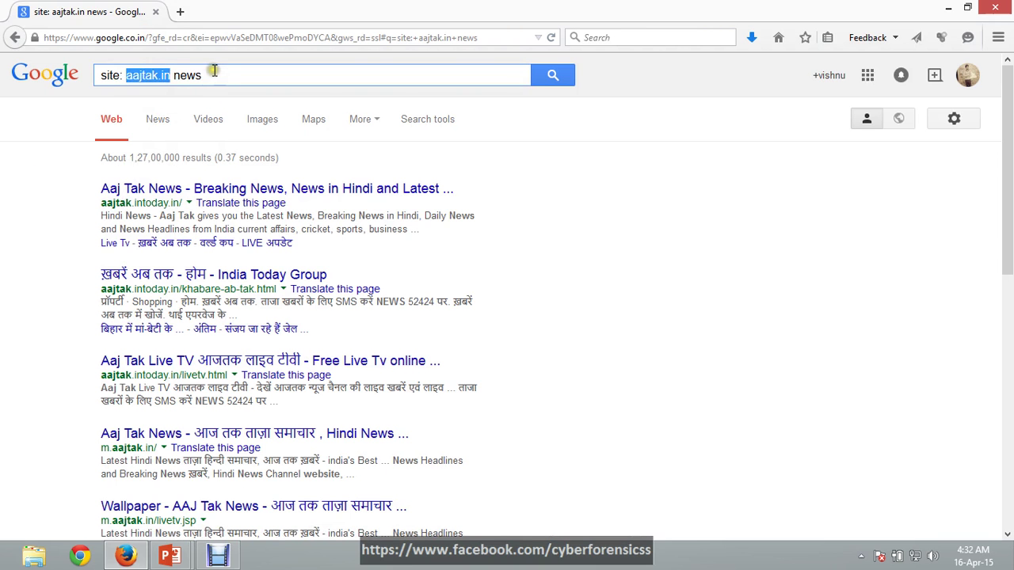
{"action": "left_click_drag", "start_coordinate": [210, 74], "coordinate": [106, 75]}
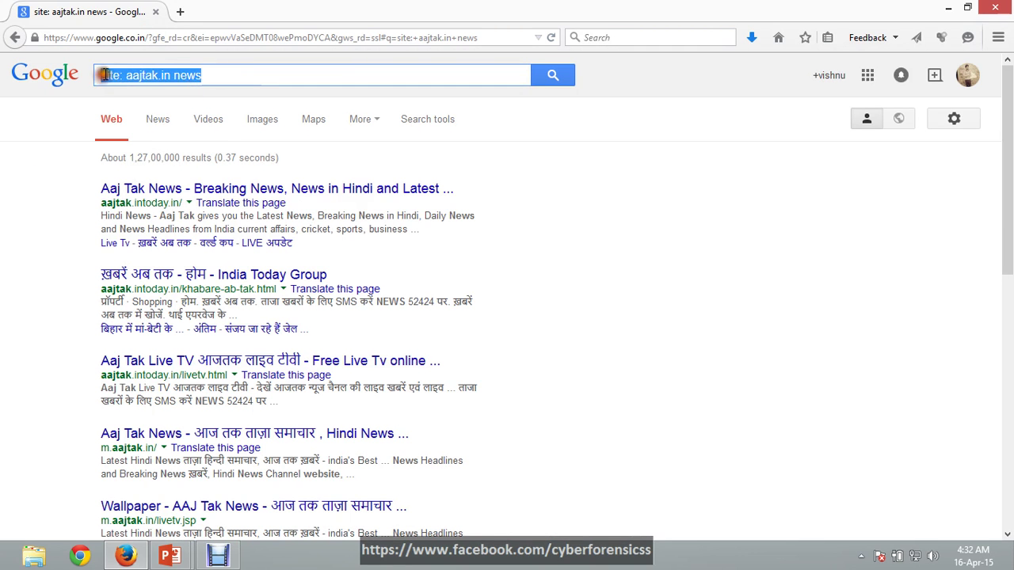
{"action": "key", "text": "BackSpace"}
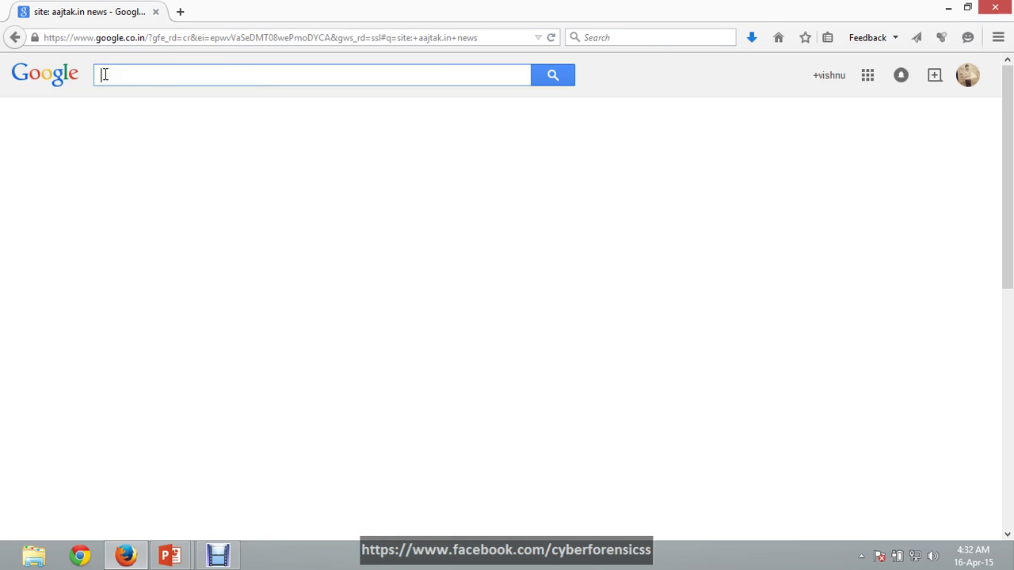
Convert '100 inches to feet', showing 8.33333 Foot, keeping the Inch and Foot units
{"action": "type", "text": "100"}
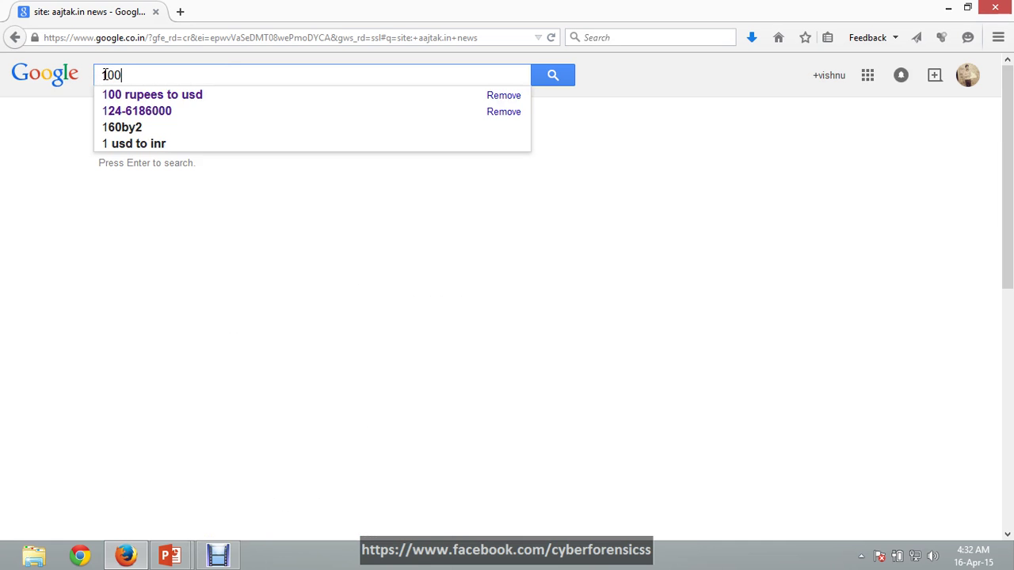
{"action": "type", "text": " i"}
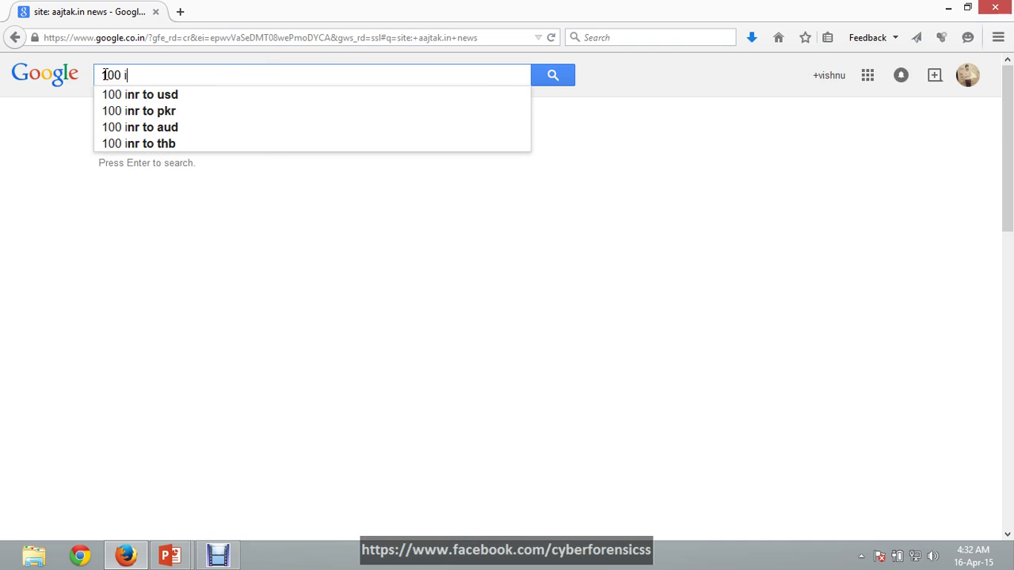
{"action": "type", "text": "nc"}
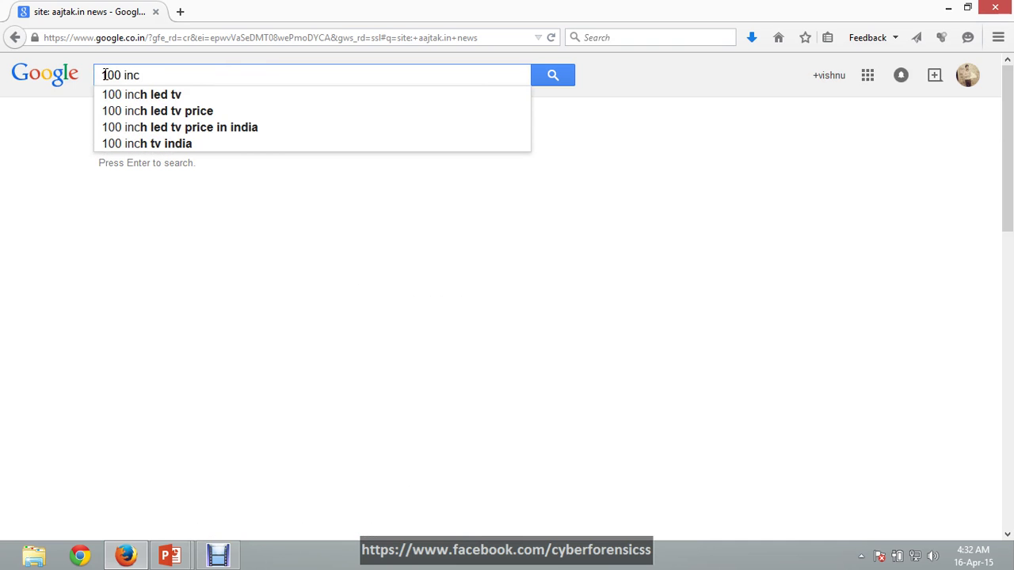
{"action": "type", "text": "he"}
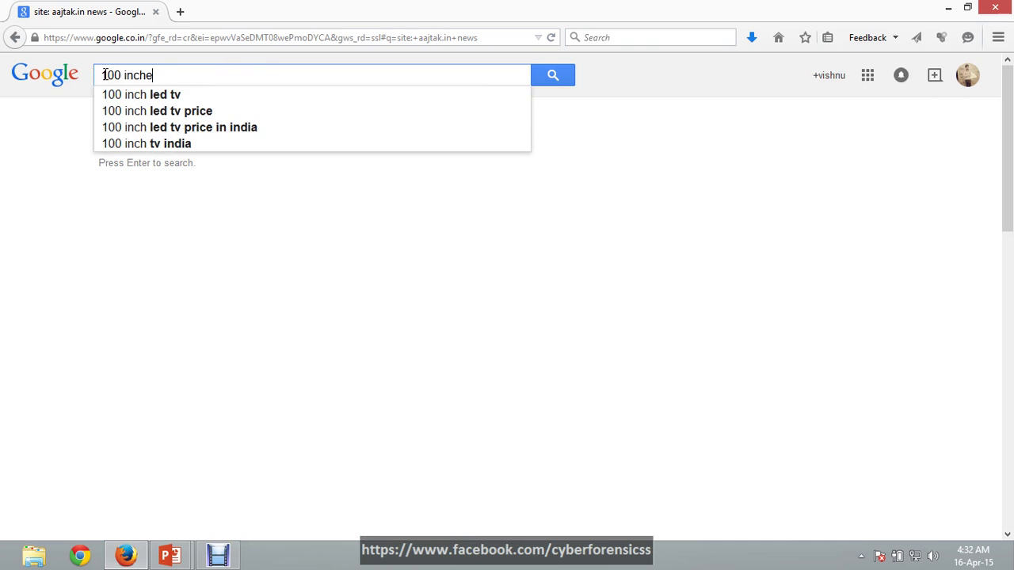
{"action": "type", "text": "s to"}
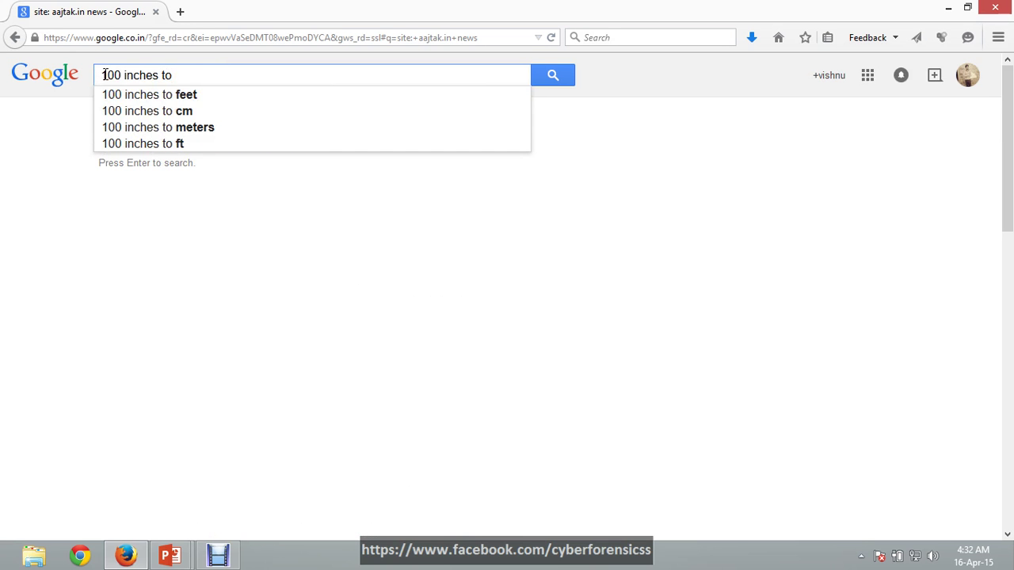
{"action": "key", "text": "Down"}
{"action": "key", "text": "Return"}
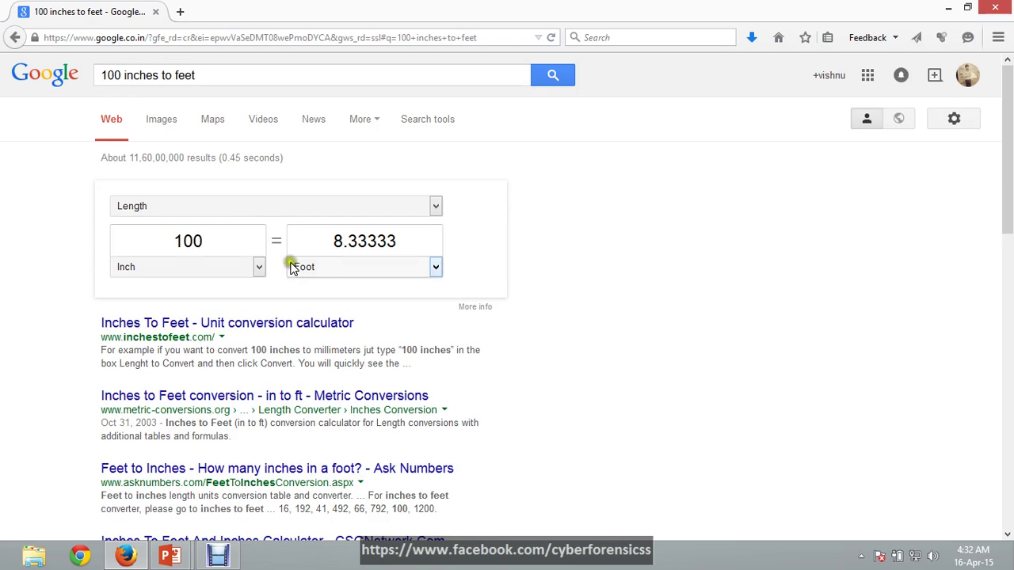
{"action": "left_click", "coordinate": [259, 269]}
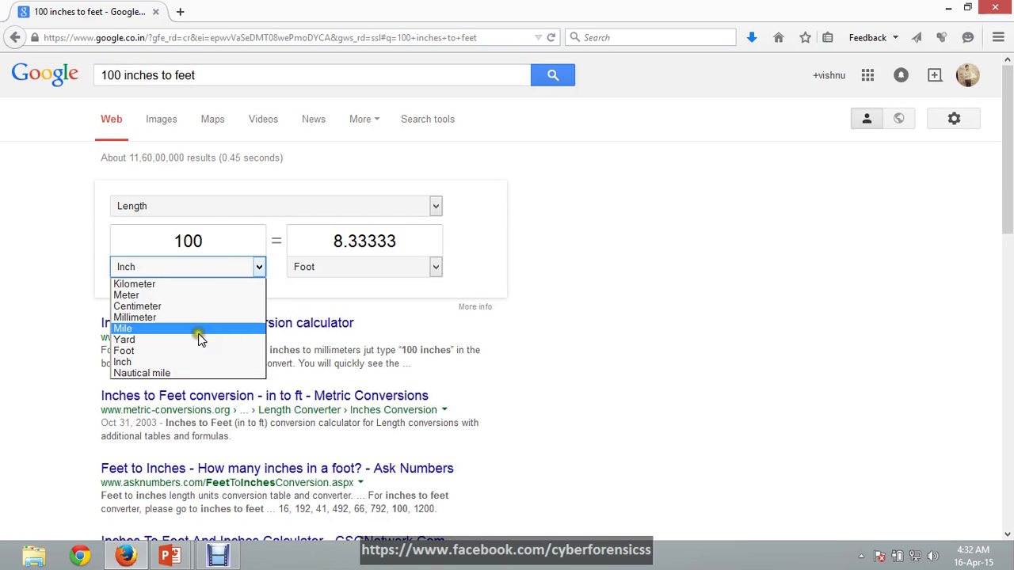
{"action": "left_click", "coordinate": [436, 267]}
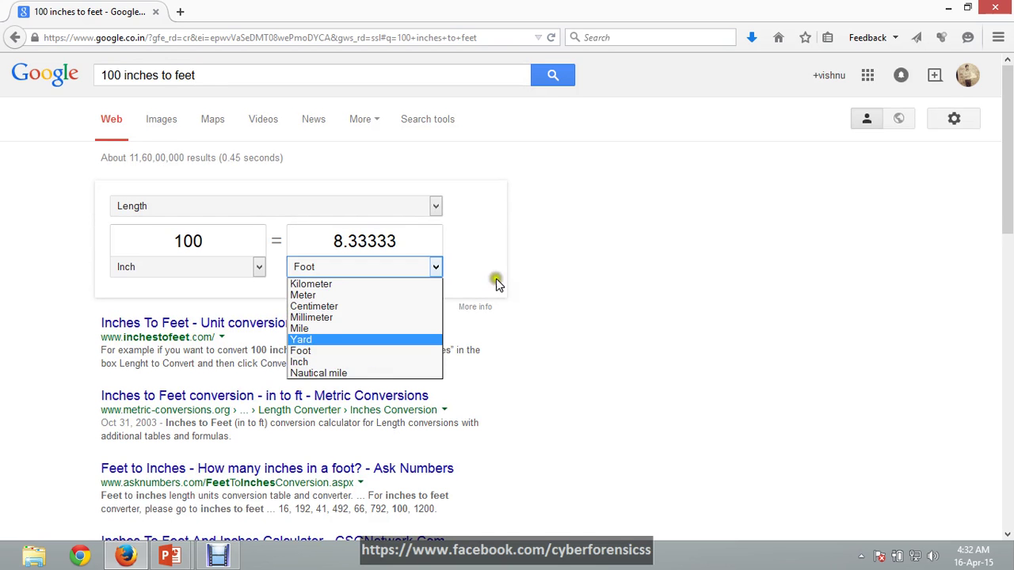
{"action": "left_click", "coordinate": [608, 267]}
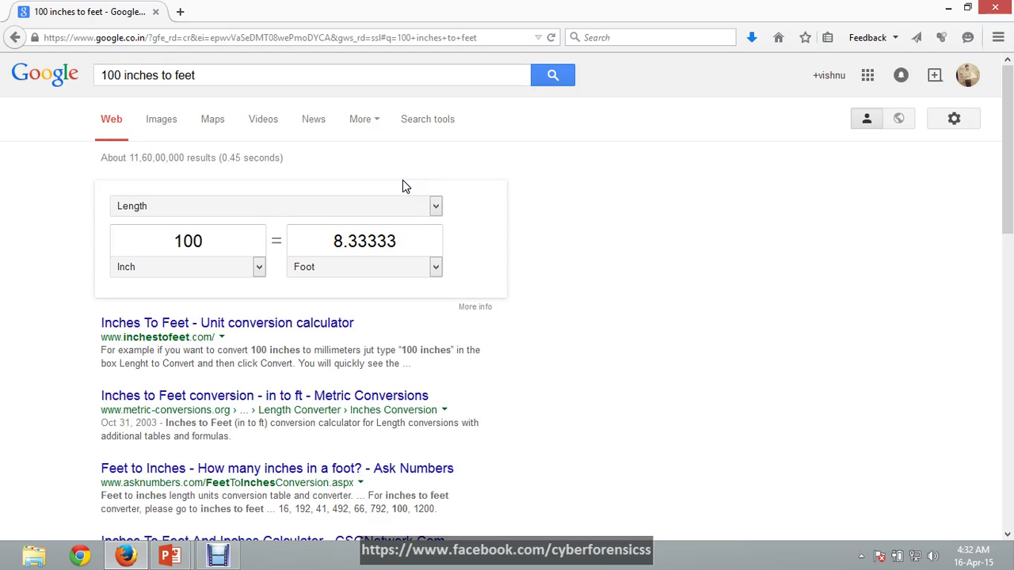
{"action": "left_click_drag", "start_coordinate": [196, 75], "coordinate": [75, 73]}
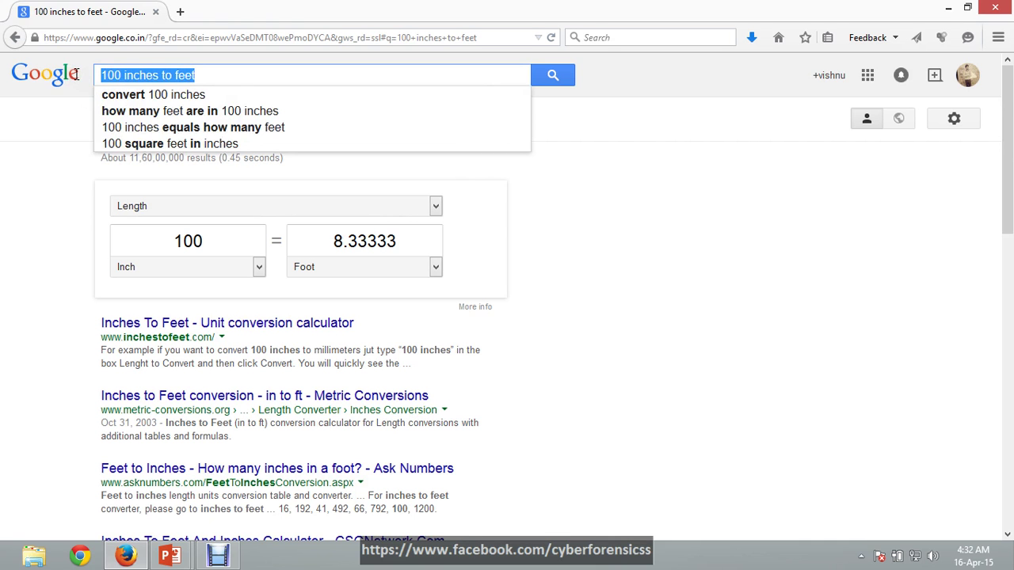
Translate 'i love you' into Japanese via an 'english to japanese' search and copy the result
{"action": "type", "text": "eng"}
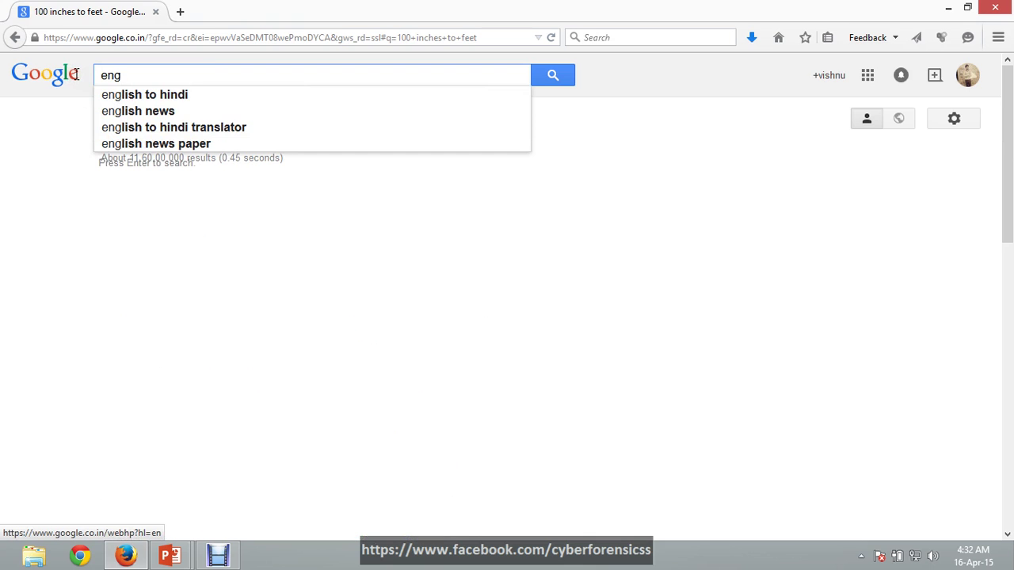
{"action": "type", "text": "lish"}
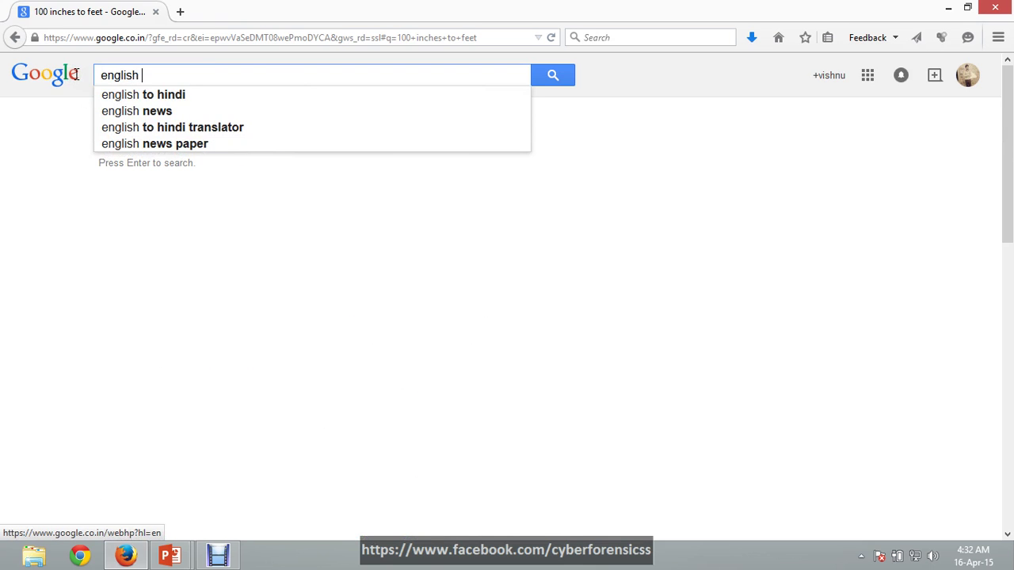
{"action": "type", "text": " to j"}
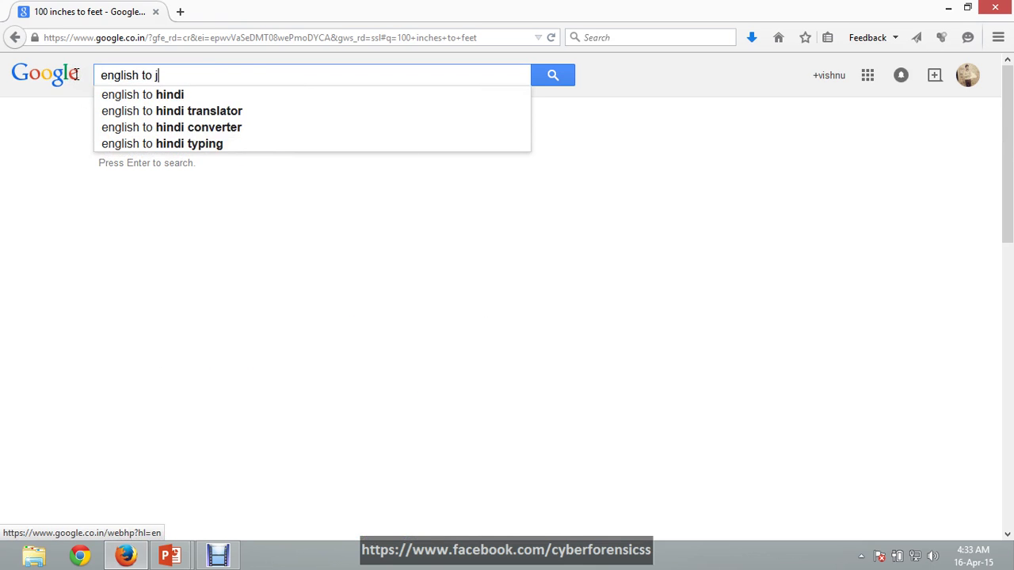
{"action": "key", "text": "Down"}
{"action": "key", "text": "Return"}
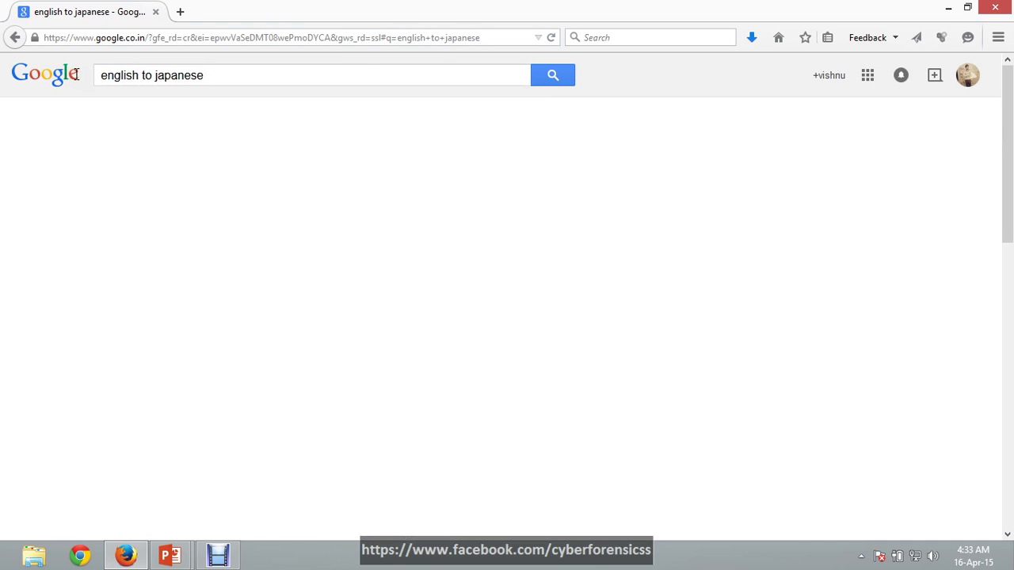
{"action": "left_click", "coordinate": [190, 252]}
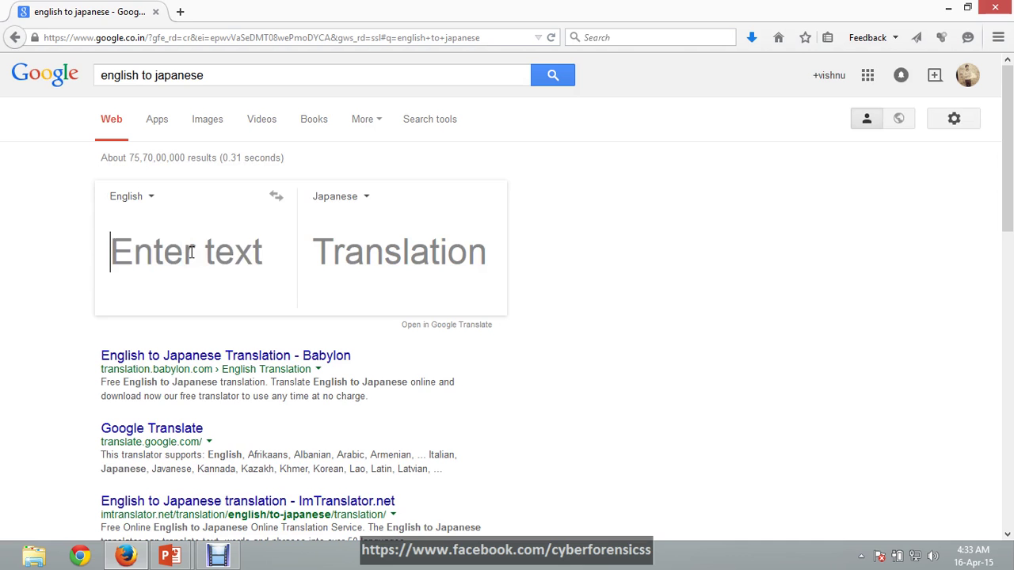
{"action": "type", "text": "i lov"}
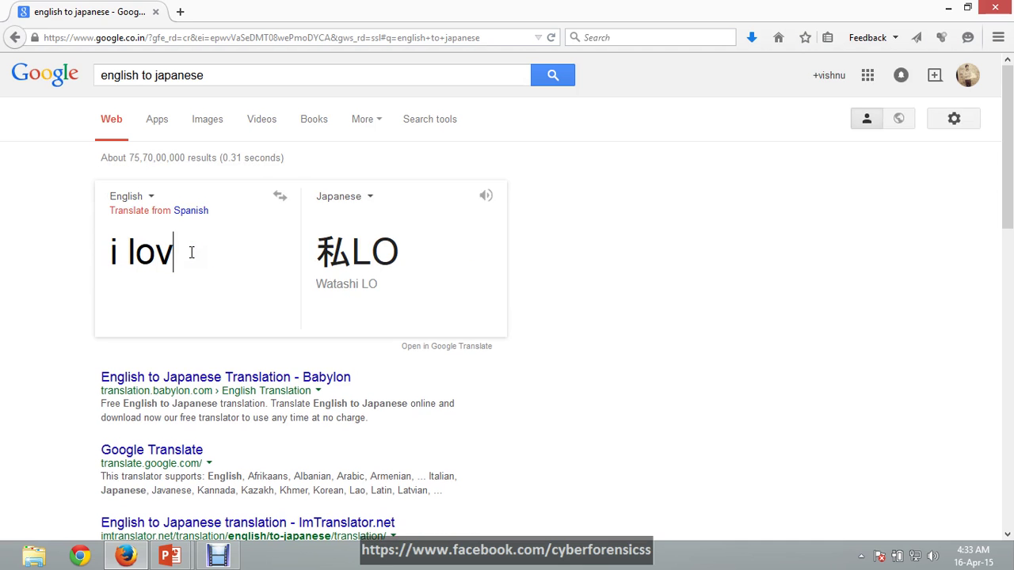
{"action": "type", "text": "e you"}
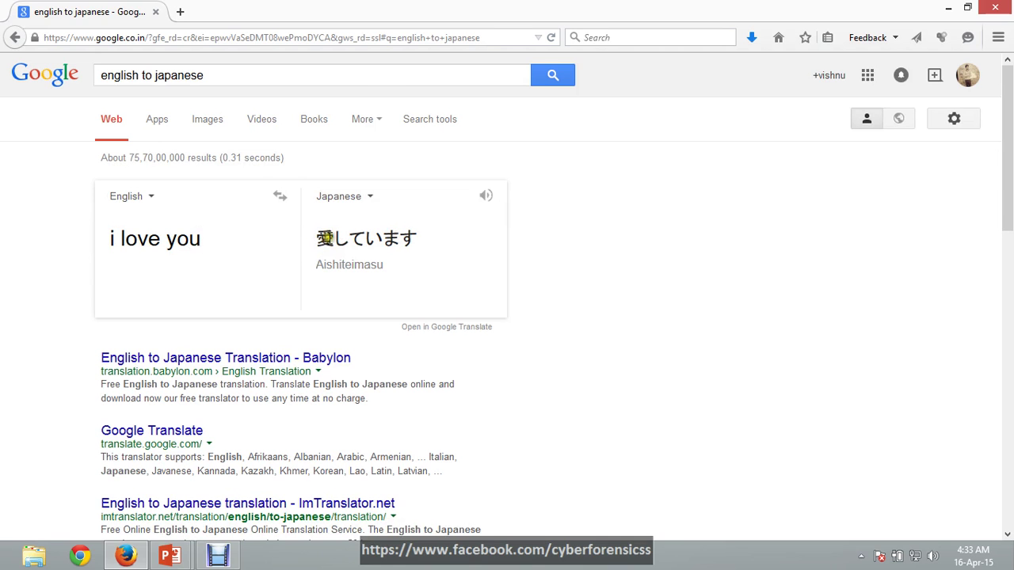
{"action": "left_click_drag", "start_coordinate": [420, 238], "coordinate": [327, 239]}
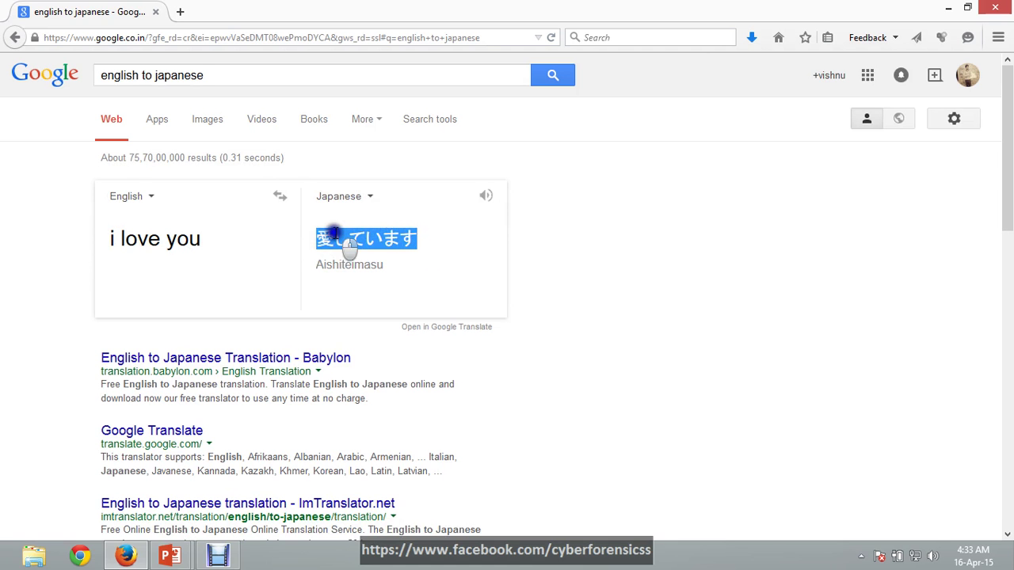
{"action": "right_click", "coordinate": [338, 238]}
{"action": "left_click", "coordinate": [369, 247]}
Swap the languages so 愛しています translates back to 'I LOVE YOU'
{"action": "left_click", "coordinate": [280, 198]}
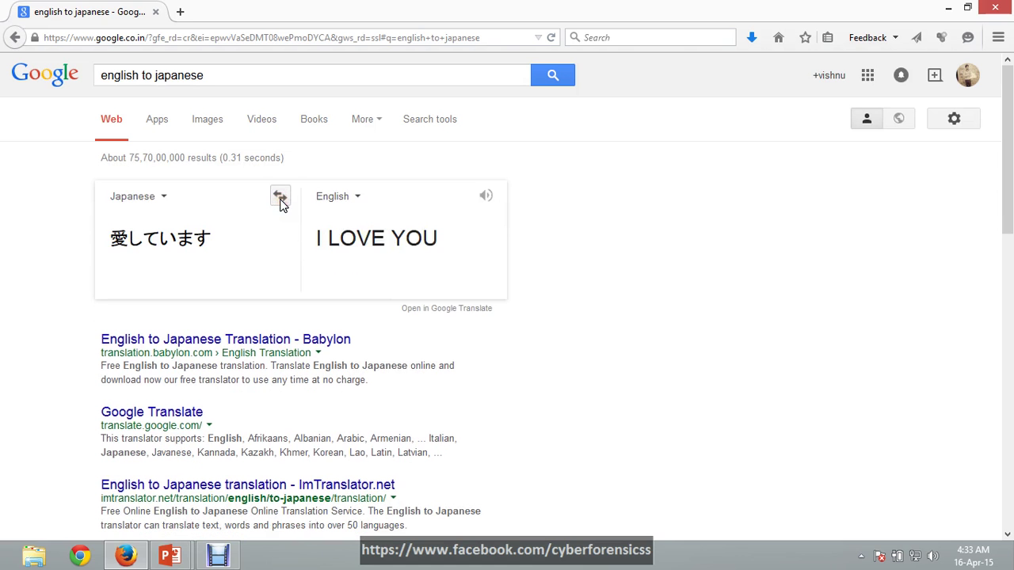
{"action": "left_click_drag", "start_coordinate": [452, 240], "coordinate": [339, 248]}
{"action": "left_click", "coordinate": [339, 248]}
{"action": "left_click", "coordinate": [266, 79]}
{"action": "left_click_drag", "start_coordinate": [206, 80], "coordinate": [75, 79]}
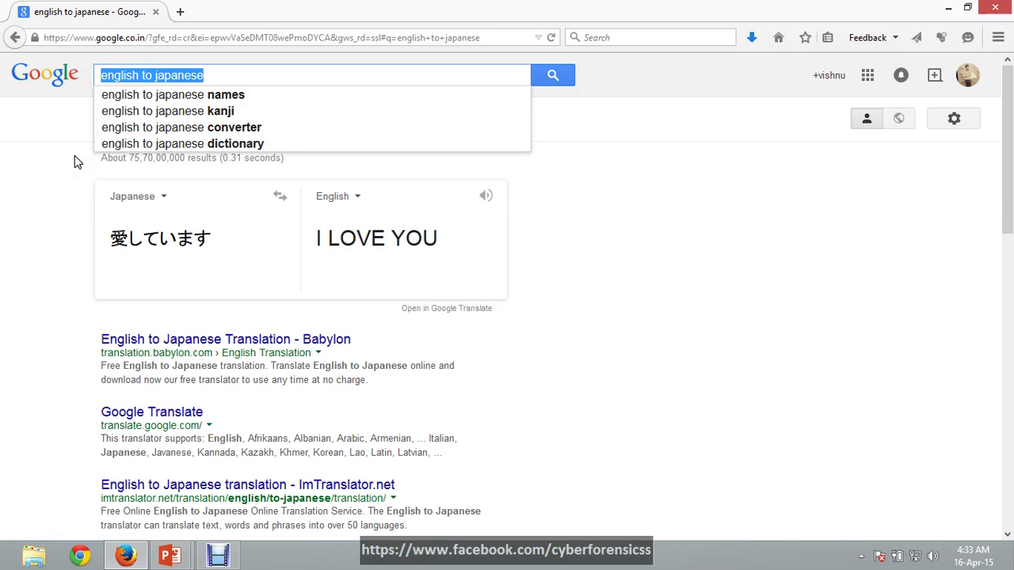
Search 'graph for sin(x)+cos(x)' to plot the wave from -25 to 25
{"action": "type", "text": "gr"}
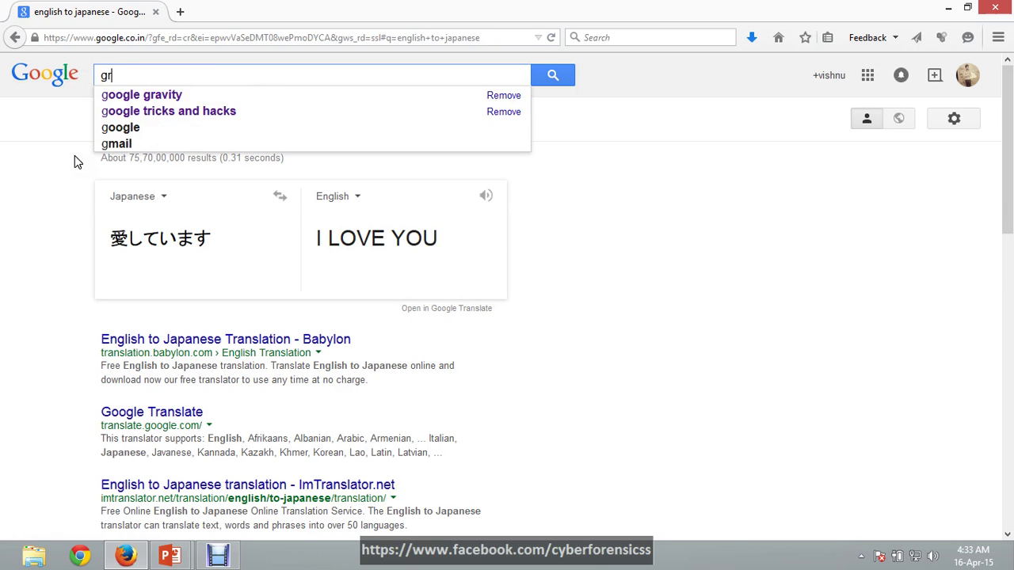
{"action": "type", "text": "aph"}
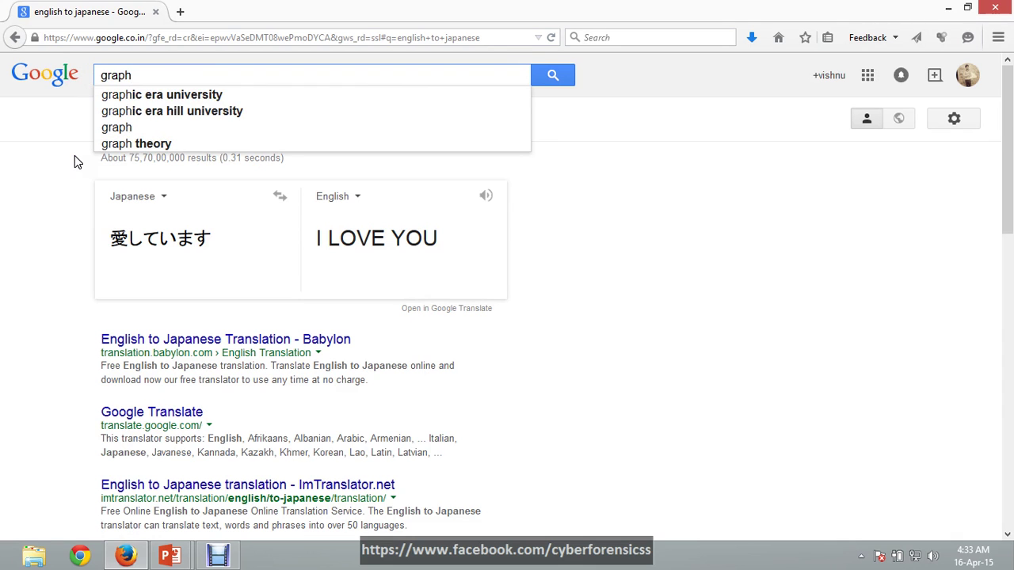
{"action": "type", "text": " for"}
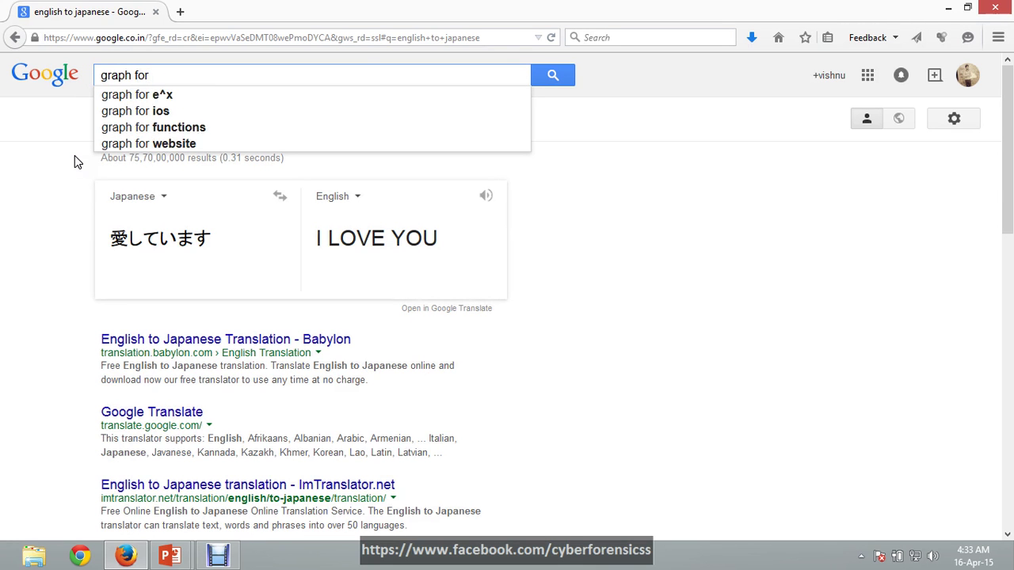
{"action": "type", "text": " sin"}
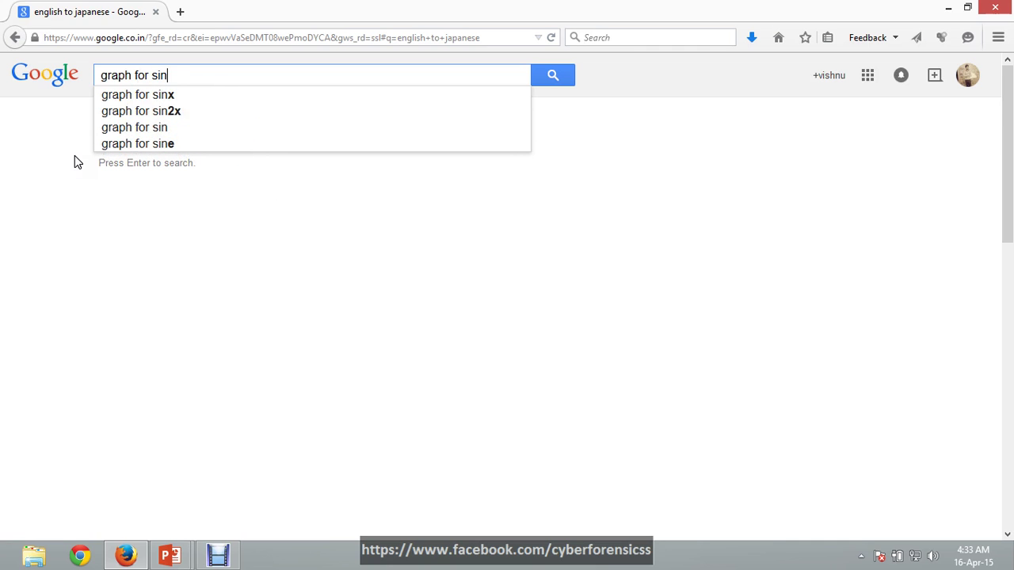
{"action": "type", "text": "()"}
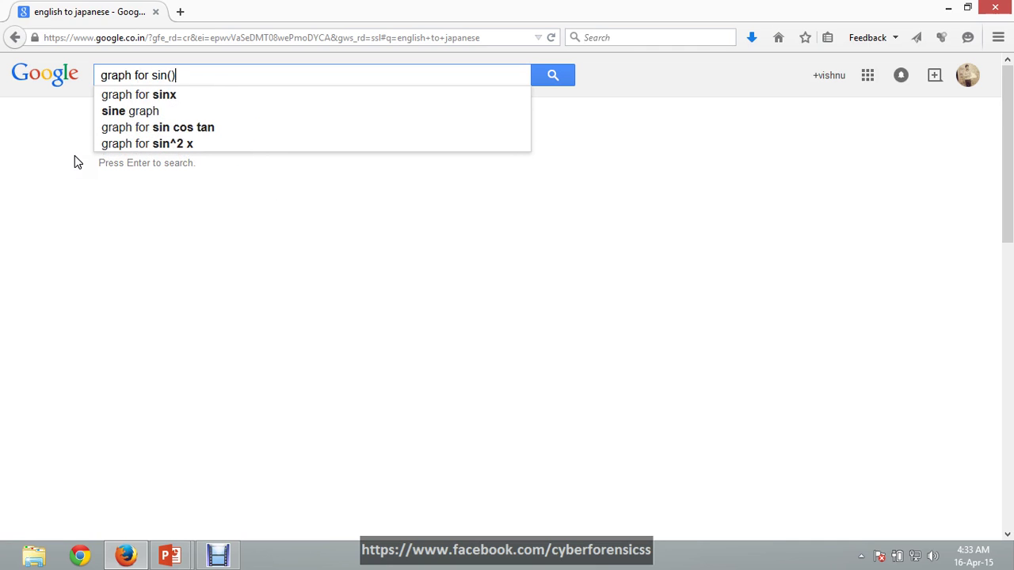
{"action": "type", "text": "x"}
{"action": "type", "text": "+co"}
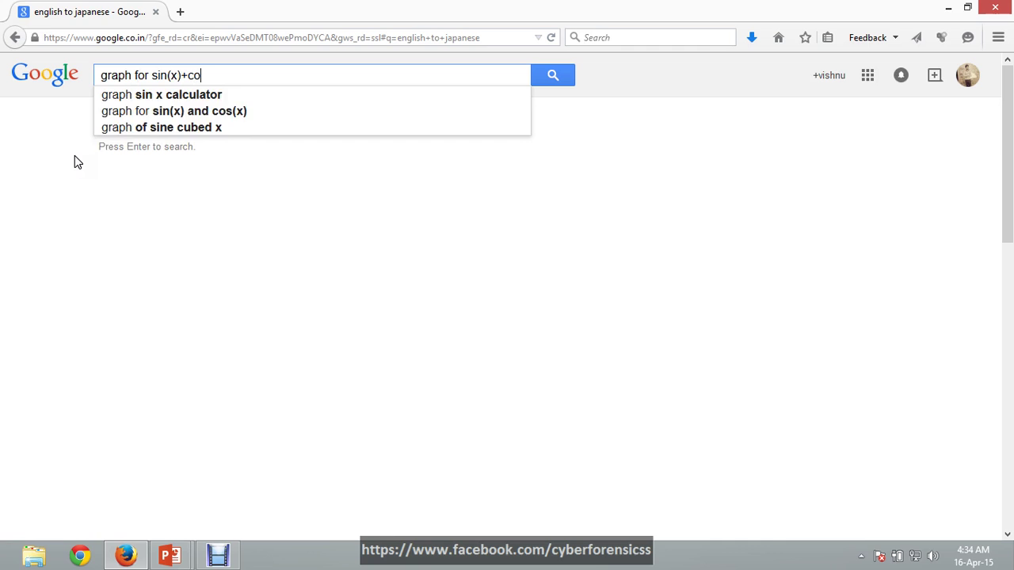
{"action": "type", "text": "s()"}
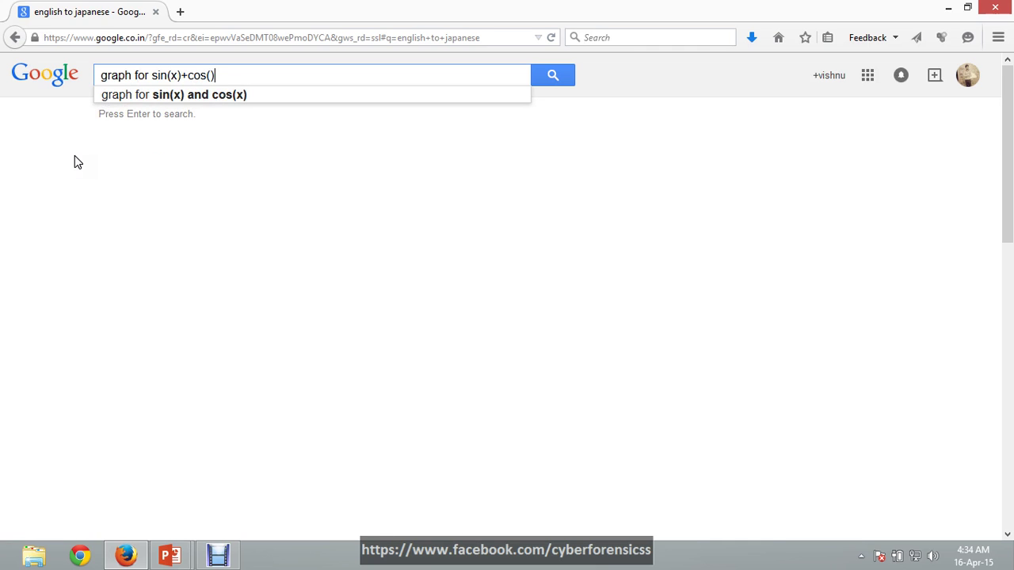
{"action": "key", "text": "Left"}
{"action": "type", "text": "x"}
{"action": "key", "text": "Return"}
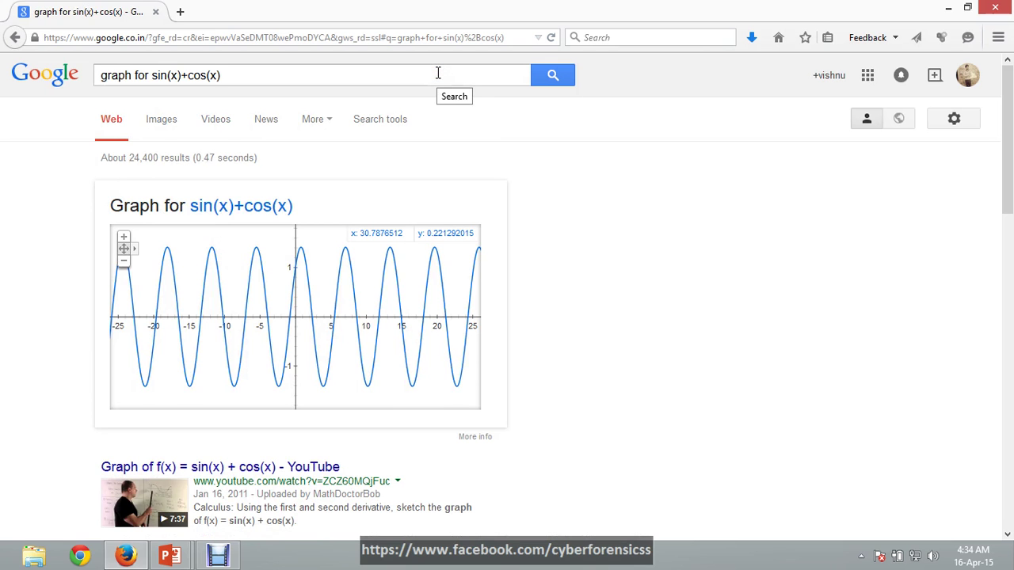
{"action": "left_click_drag", "start_coordinate": [437, 73], "coordinate": [36, 69]}
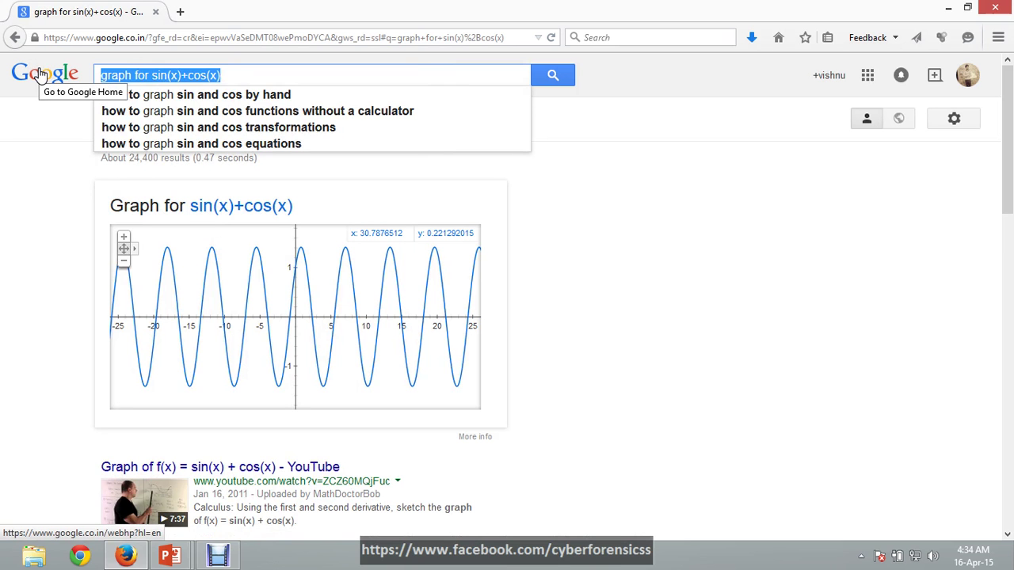
Search 'delhi to noida distance' to show the 43 min, 27.5 km route map
{"action": "type", "text": "de"}
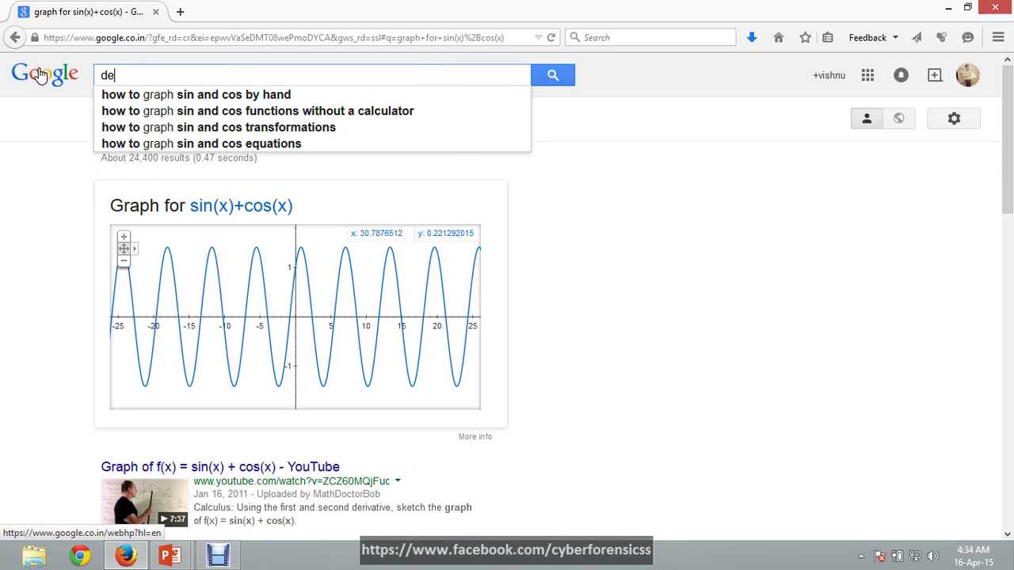
{"action": "type", "text": "lhi "}
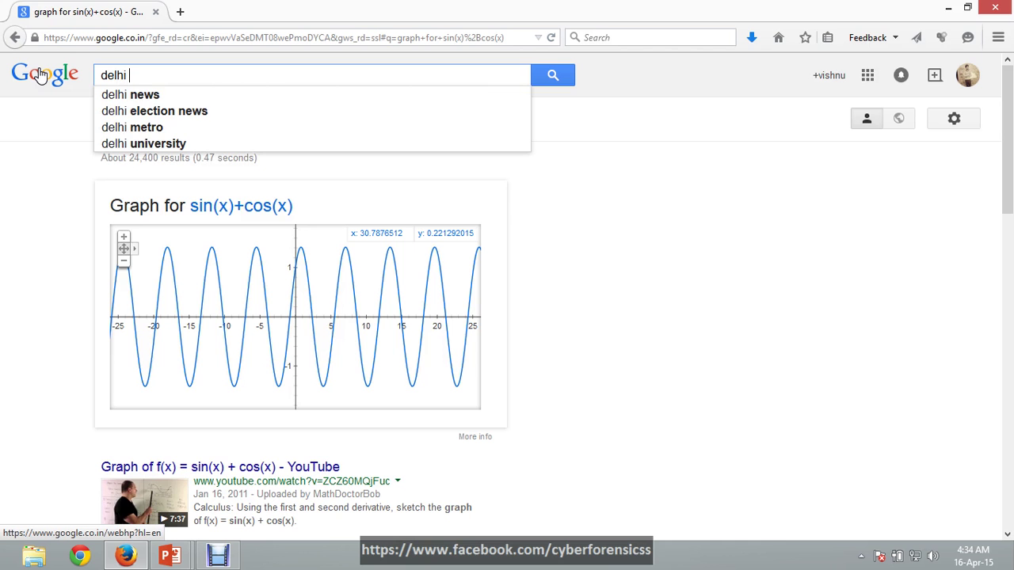
{"action": "type", "text": "to "}
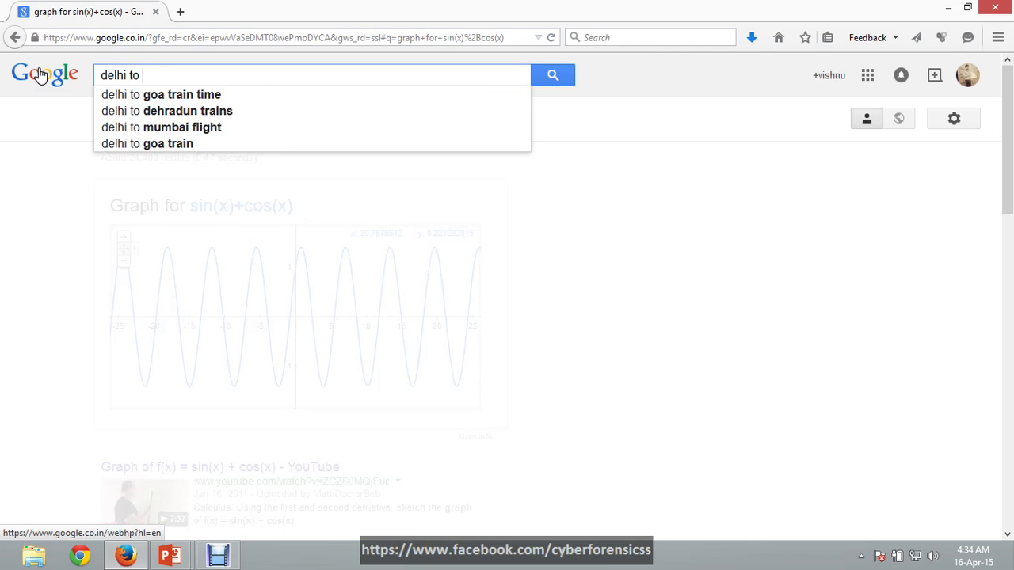
{"action": "type", "text": "noida"}
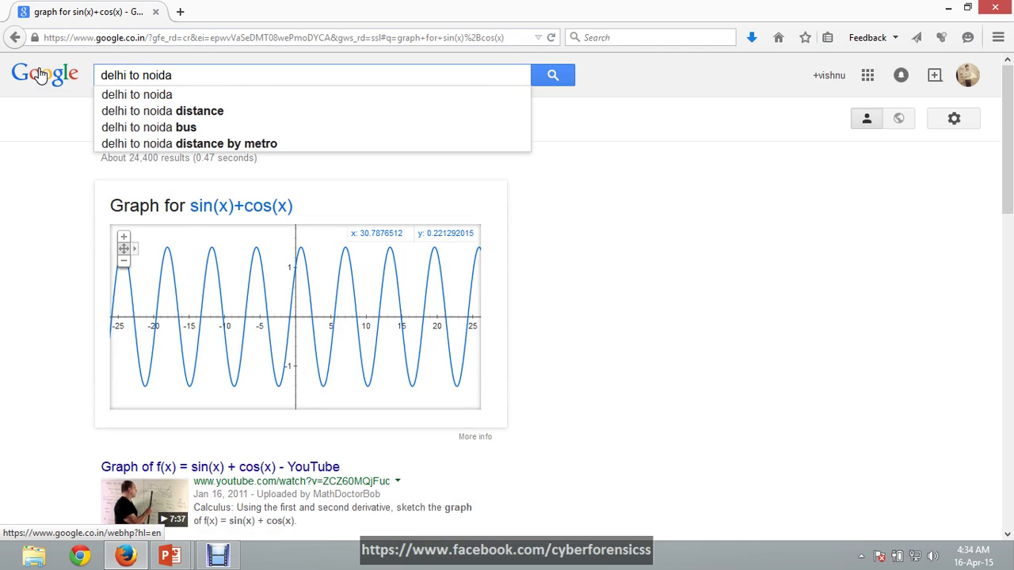
{"action": "key", "text": "Down"}
{"action": "key", "text": "Down"}
{"action": "key", "text": "Return"}
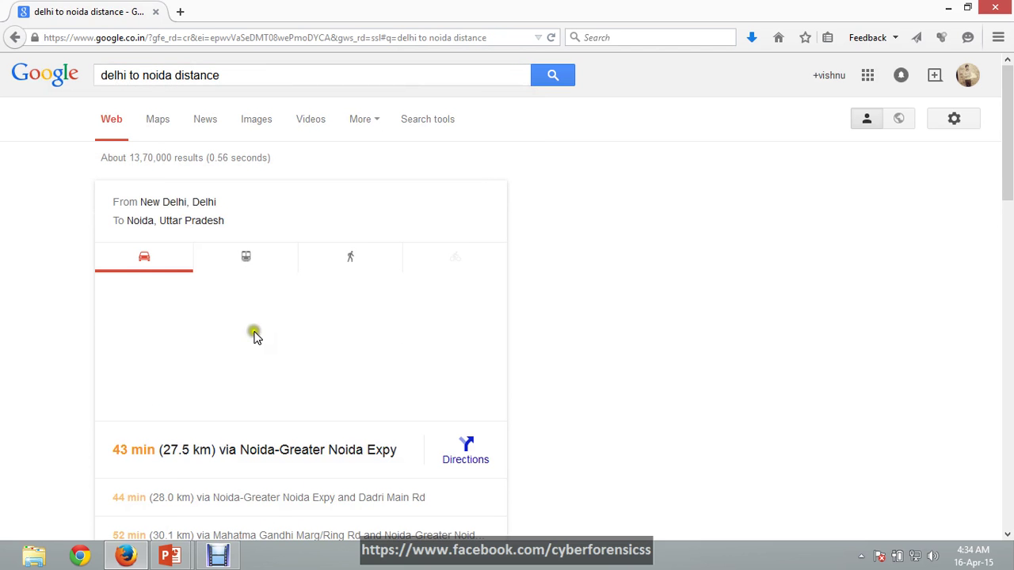
{"action": "scroll", "coordinate": [68, 278], "scroll_direction": "down", "scroll_amount": 2}
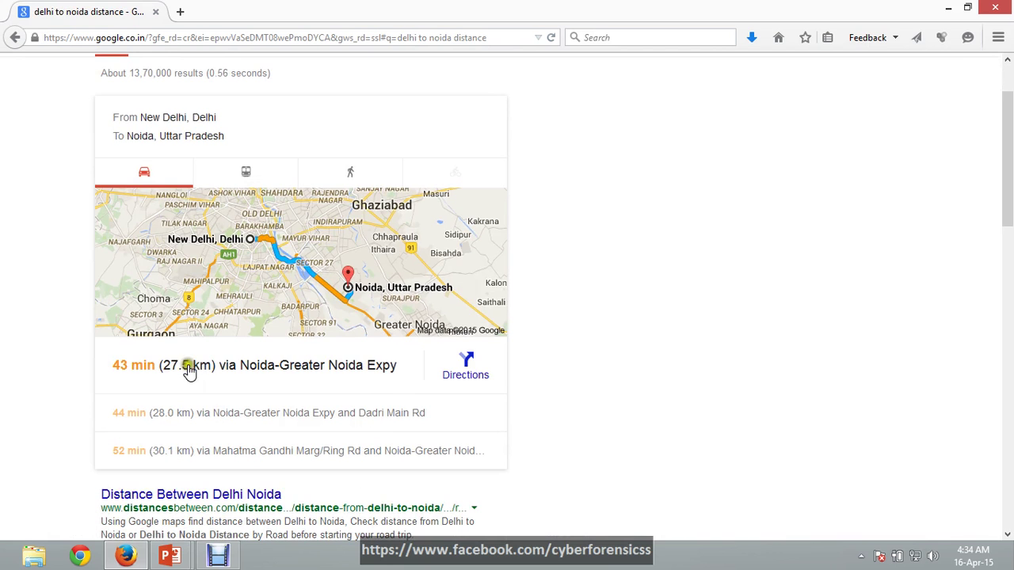
{"action": "scroll", "coordinate": [110, 333], "scroll_direction": "up", "scroll_amount": 2}
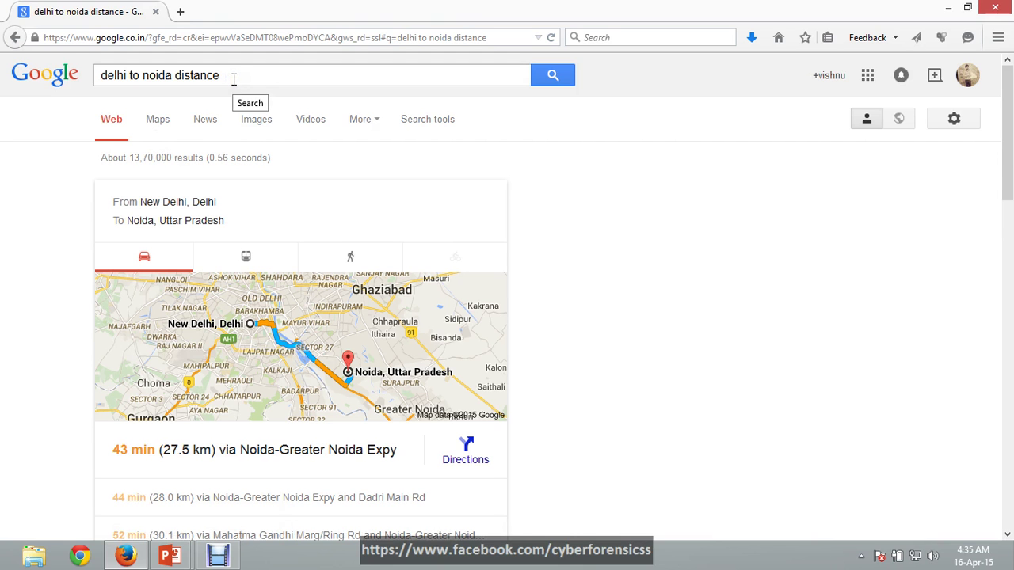
Replace the old query with 'filetype pdf cloud computing' to list PDF results on cloud computing
{"action": "left_click_drag", "start_coordinate": [233, 79], "coordinate": [79, 75]}
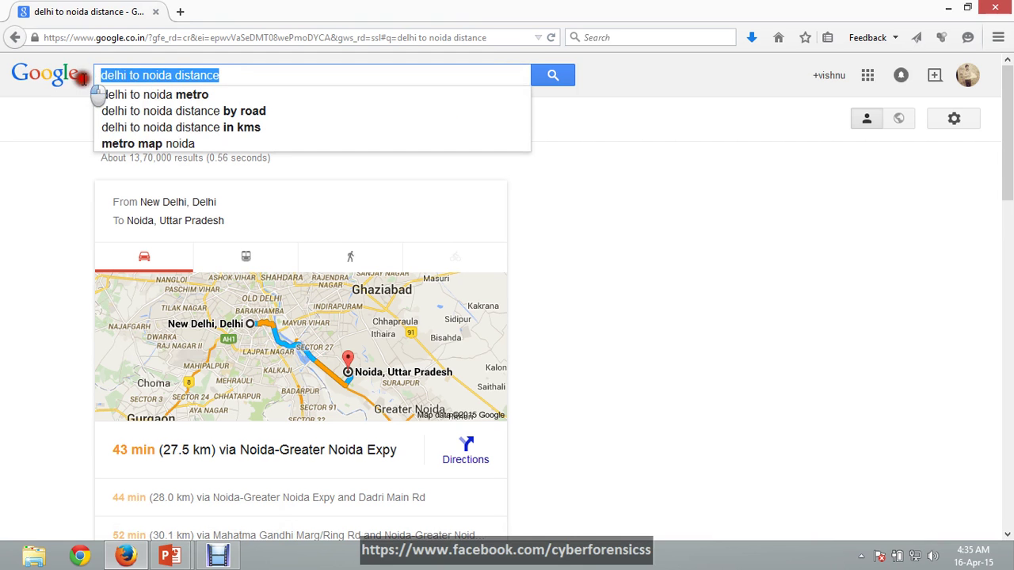
{"action": "type", "text": "f"}
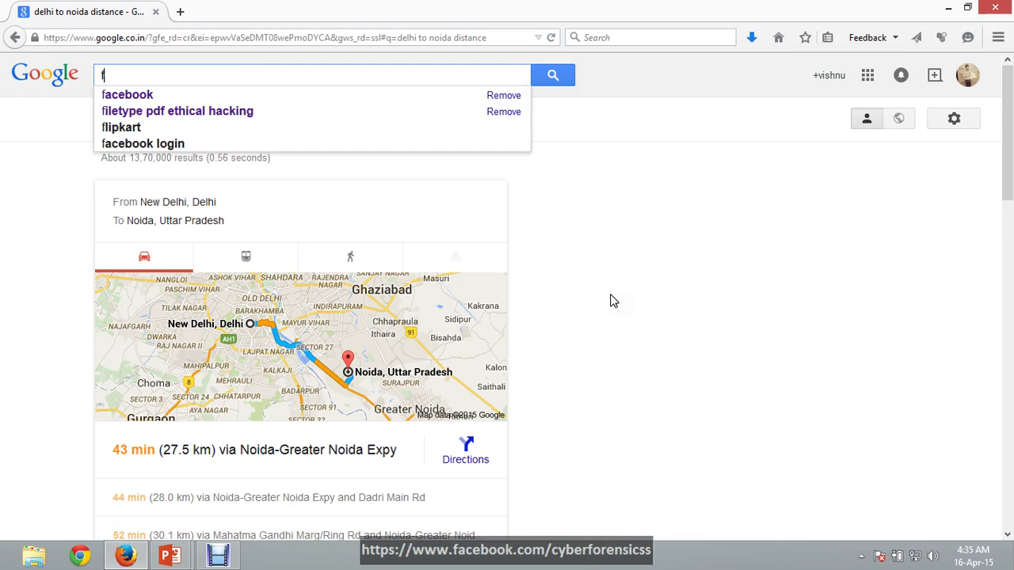
{"action": "type", "text": "ilytype"}
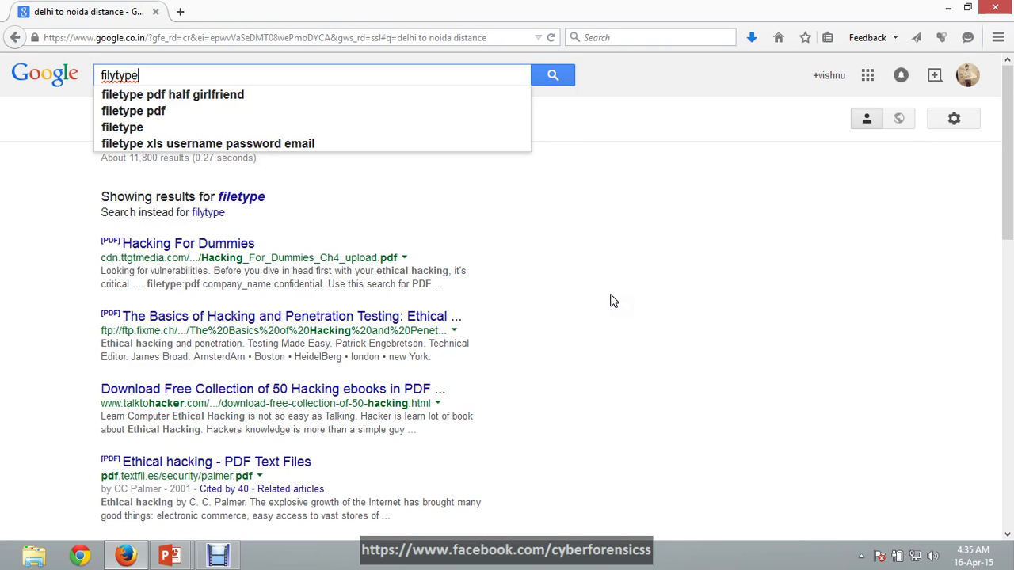
{"action": "key", "text": "Down"}
{"action": "key", "text": "BackSpace"}
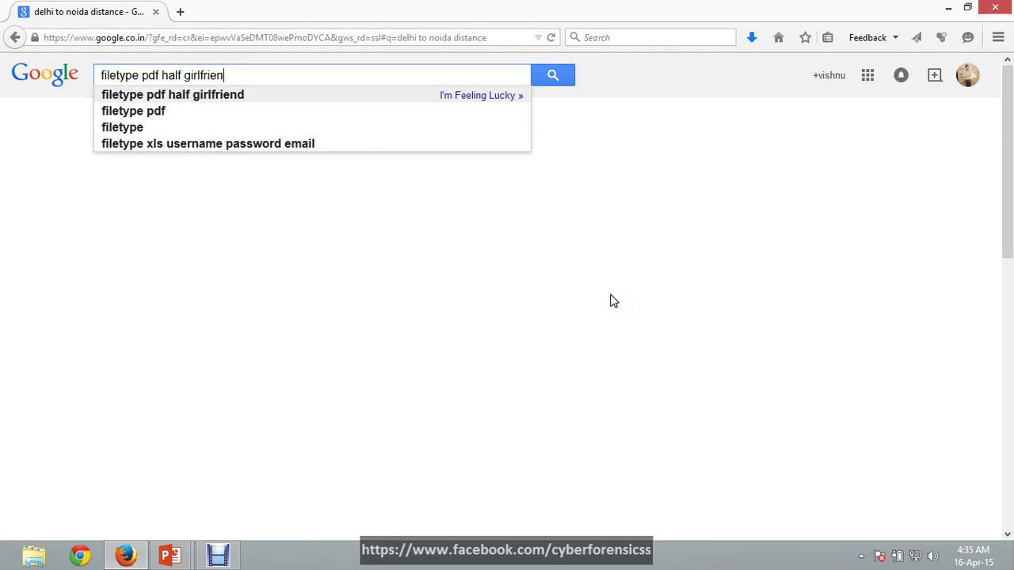
{"action": "key", "text": "BackSpace"}
{"action": "key", "text": "BackSpace"}
{"action": "key", "text": "BackSpace"}
{"action": "key", "text": "BackSpace"}
{"action": "key", "text": "BackSpace"}
{"action": "key", "text": "BackSpace"}
{"action": "key", "text": "BackSpace"}
{"action": "key", "text": "BackSpace"}
{"action": "key", "text": "BackSpace"}
{"action": "type", "text": "clo"}
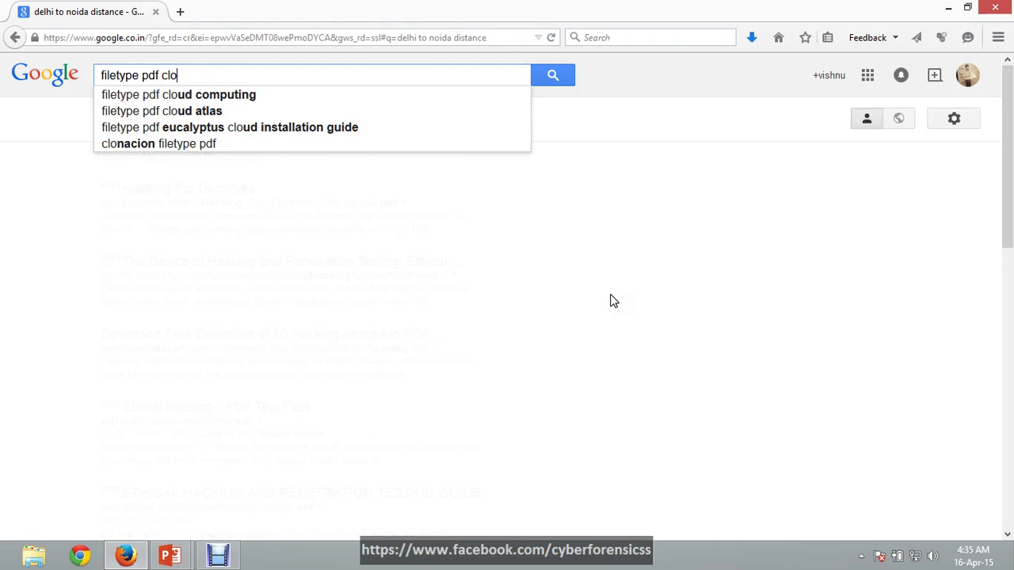
{"action": "key", "text": "Down"}
{"action": "key", "text": "Return"}
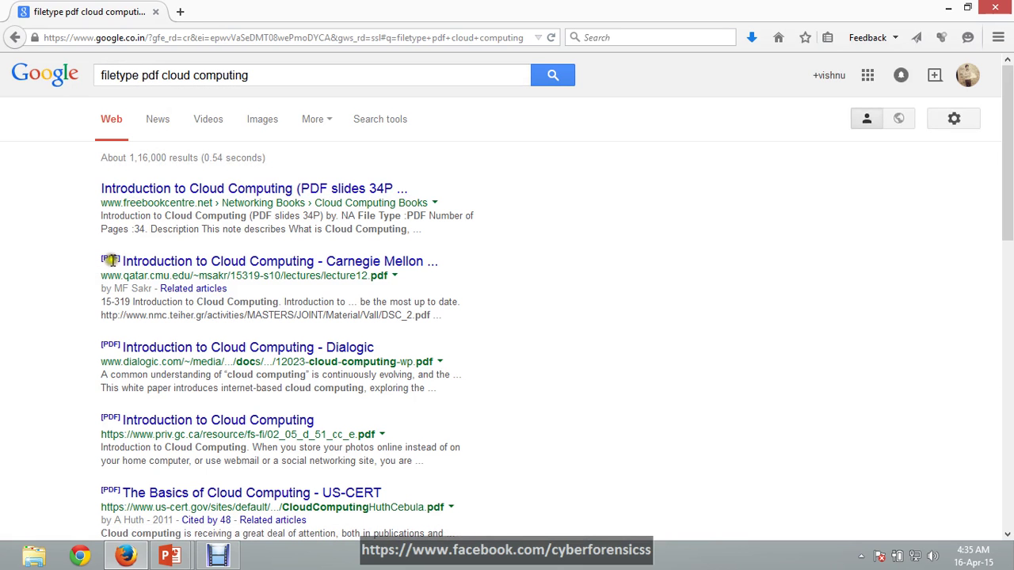
{"action": "left_click", "coordinate": [158, 75]}
Change the query to 'filetype ppt cloud computing' and browse the PowerPoint results
{"action": "key", "text": "BackSpace"}
{"action": "key", "text": "BackSpace"}
{"action": "type", "text": "pt"}
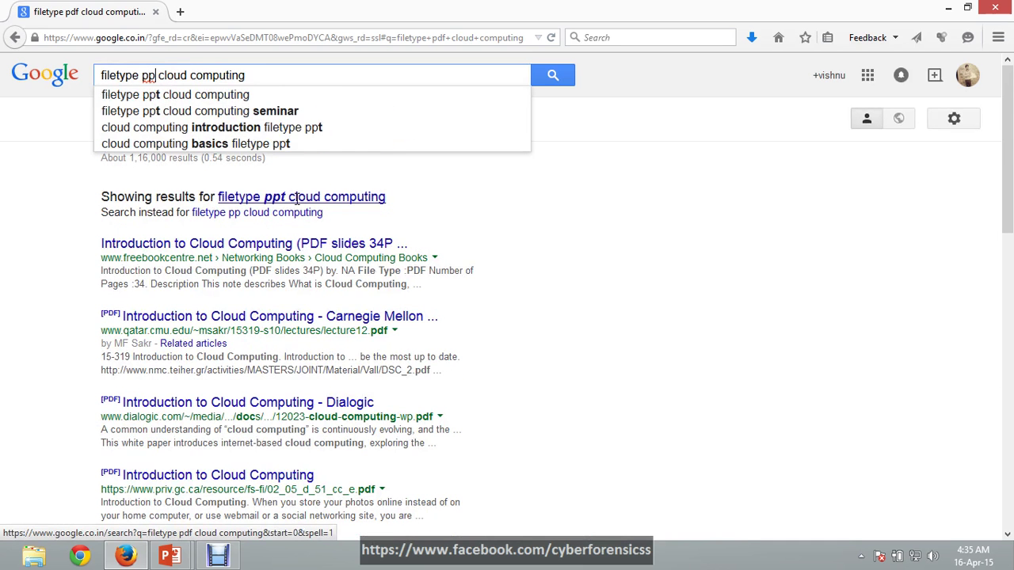
{"action": "key", "text": "Return"}
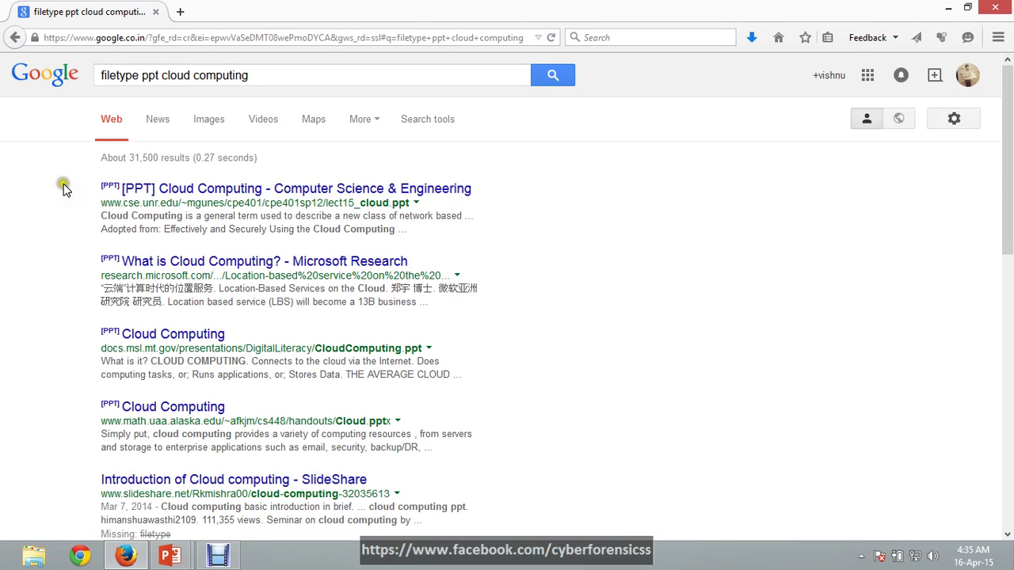
{"action": "scroll", "coordinate": [121, 265], "scroll_direction": "down", "scroll_amount": 3}
{"action": "scroll", "coordinate": [99, 272], "scroll_direction": "down", "scroll_amount": 2}
{"action": "scroll", "coordinate": [99, 261], "scroll_direction": "up", "scroll_amount": 5}
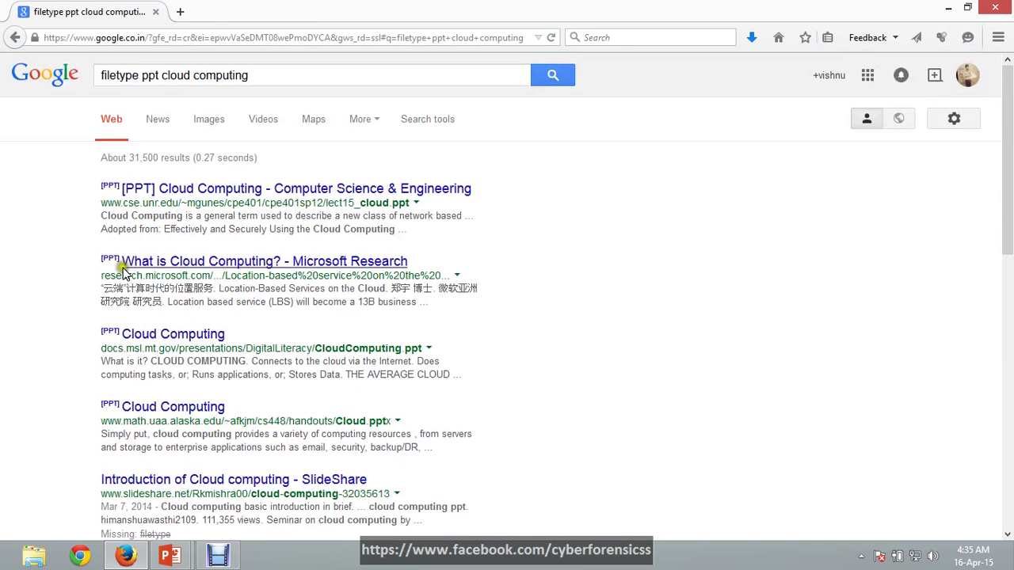
{"action": "left_click", "coordinate": [169, 78]}
{"action": "left_click", "coordinate": [250, 75]}
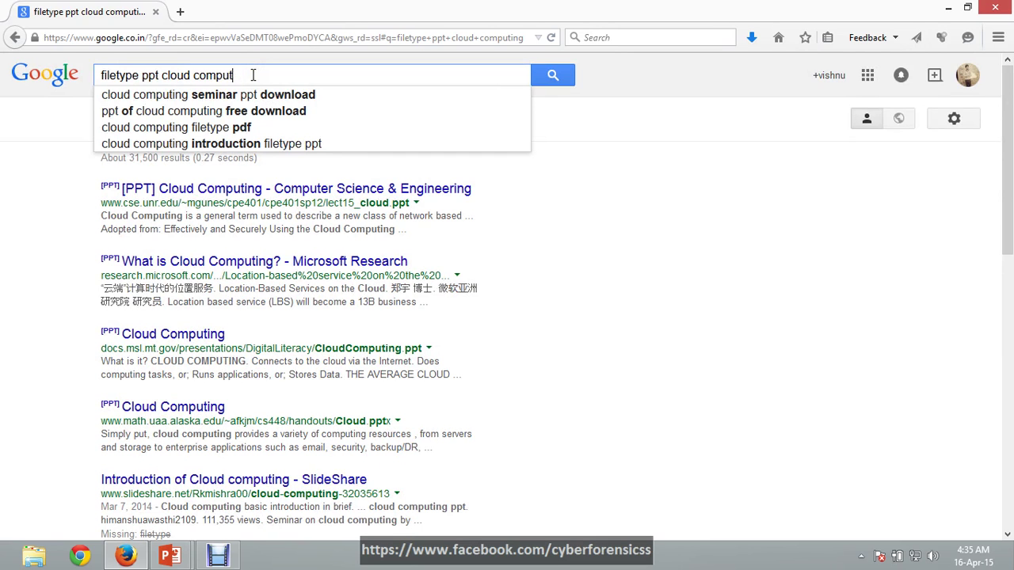
Replace the PowerPoint query with an 'index of:aajtak.in' search
{"action": "key", "text": "BackSpace"}
{"action": "key", "text": "BackSpace"}
{"action": "key", "text": "BackSpace"}
{"action": "key", "text": "BackSpace"}
{"action": "key", "text": "BackSpace"}
{"action": "key", "text": "BackSpace"}
{"action": "key", "text": "BackSpace"}
{"action": "key", "text": "BackSpace"}
{"action": "key", "text": "BackSpace"}
{"action": "key", "text": "BackSpace"}
{"action": "key", "text": "BackSpace"}
{"action": "key", "text": "BackSpace"}
{"action": "key", "text": "BackSpace"}
{"action": "key", "text": "BackSpace"}
{"action": "key", "text": "BackSpace"}
{"action": "key", "text": "BackSpace"}
{"action": "key", "text": "BackSpace"}
{"action": "key", "text": "BackSpace"}
{"action": "key", "text": "BackSpace"}
{"action": "key", "text": "BackSpace"}
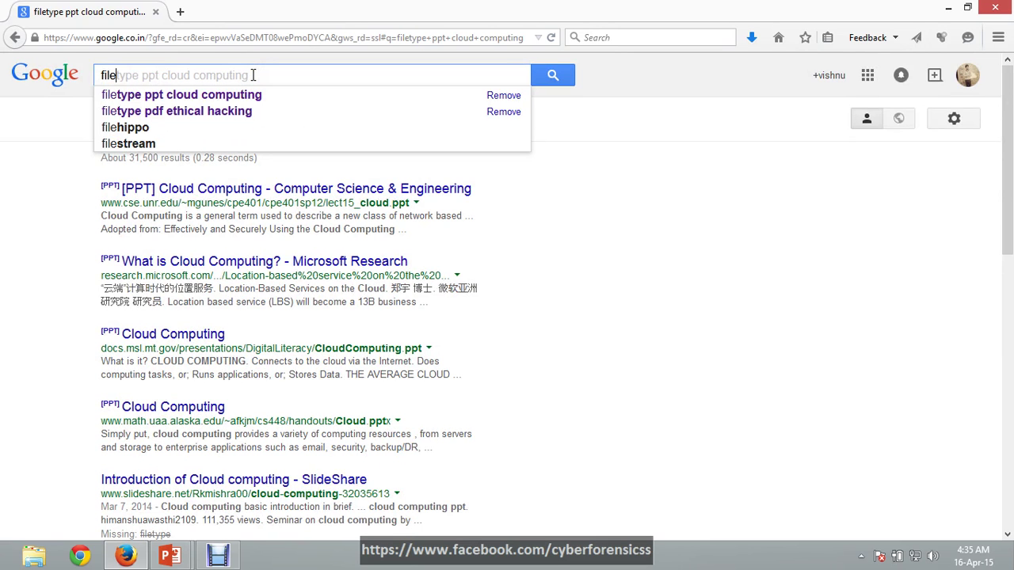
{"action": "key", "text": "BackSpace"}
{"action": "key", "text": "BackSpace"}
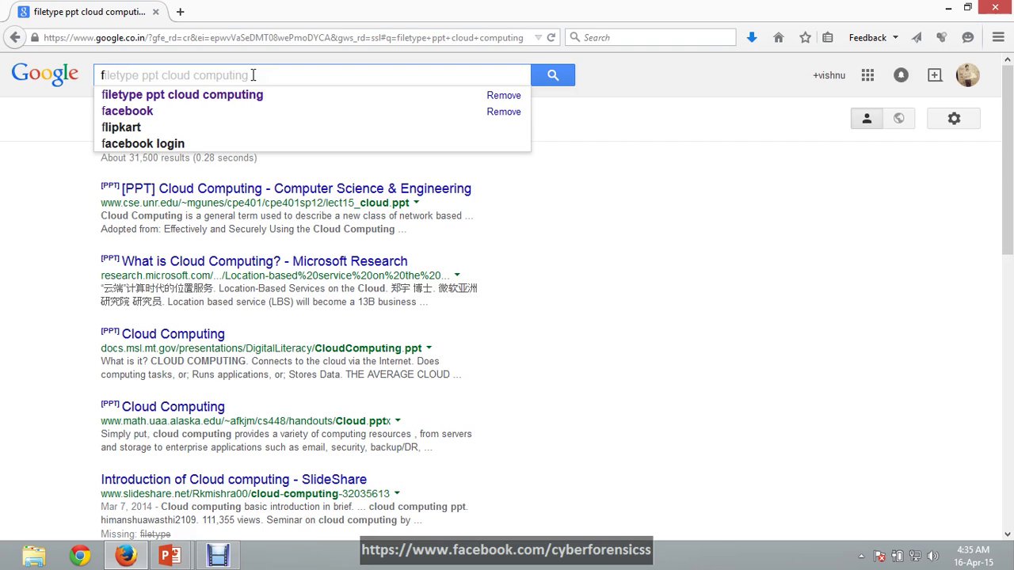
{"action": "type", "text": "index"}
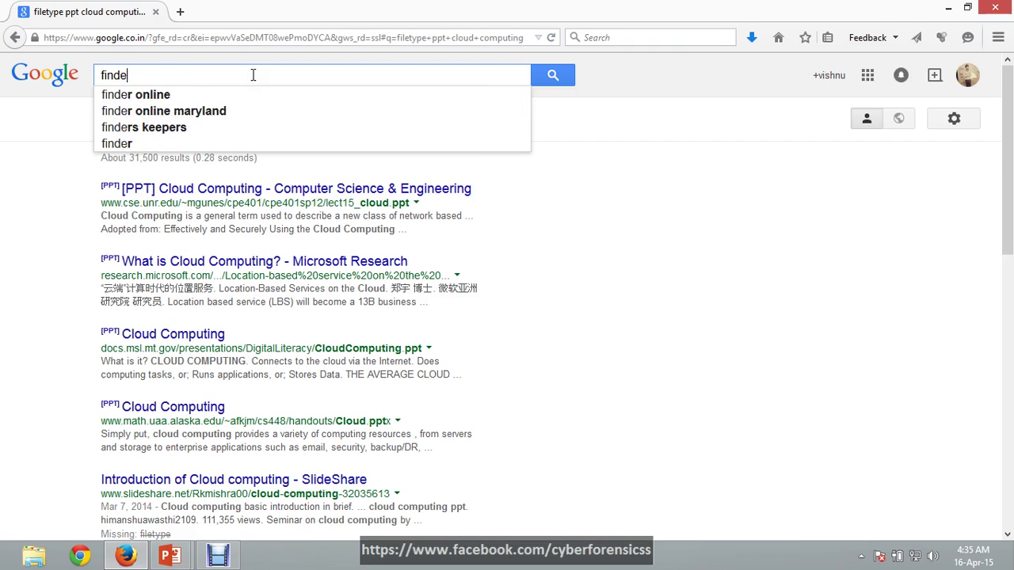
{"action": "key", "text": "BackSpace"}
{"action": "key", "text": "BackSpace"}
{"action": "key", "text": "BackSpace"}
{"action": "key", "text": "BackSpace"}
{"action": "key", "text": "BackSpace"}
{"action": "key", "text": "BackSpace"}
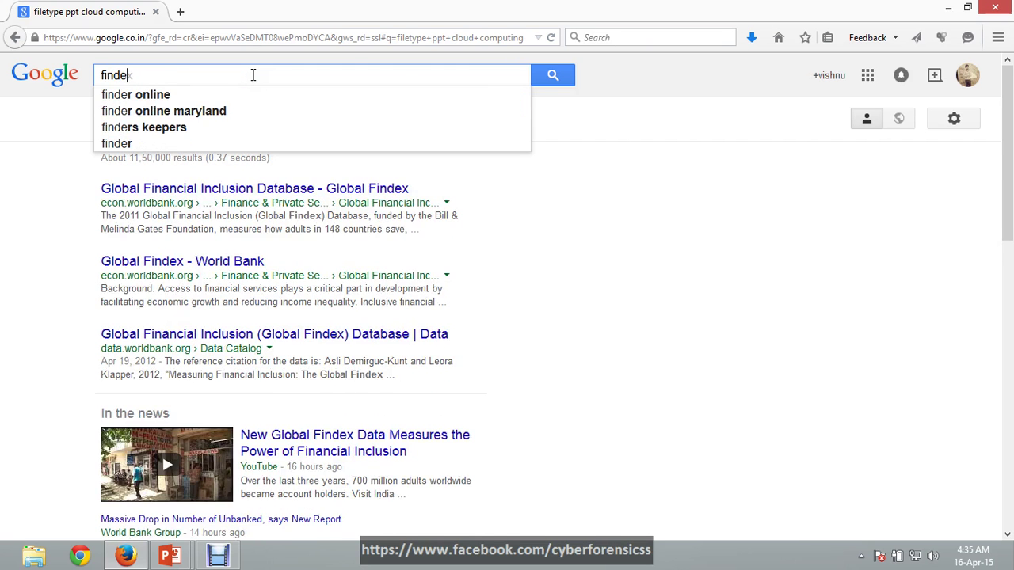
{"action": "type", "text": "in"}
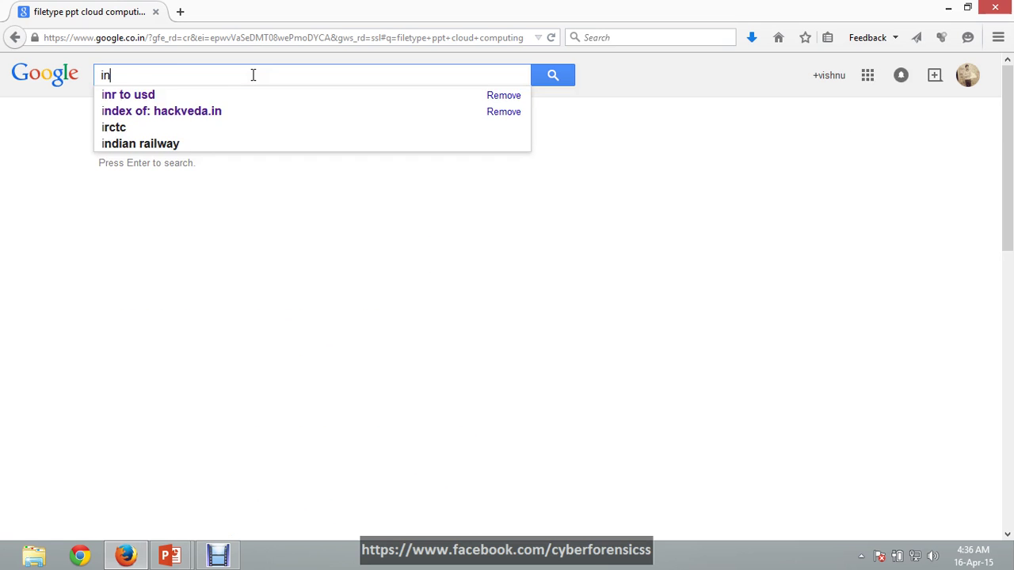
{"action": "type", "text": "dex o"}
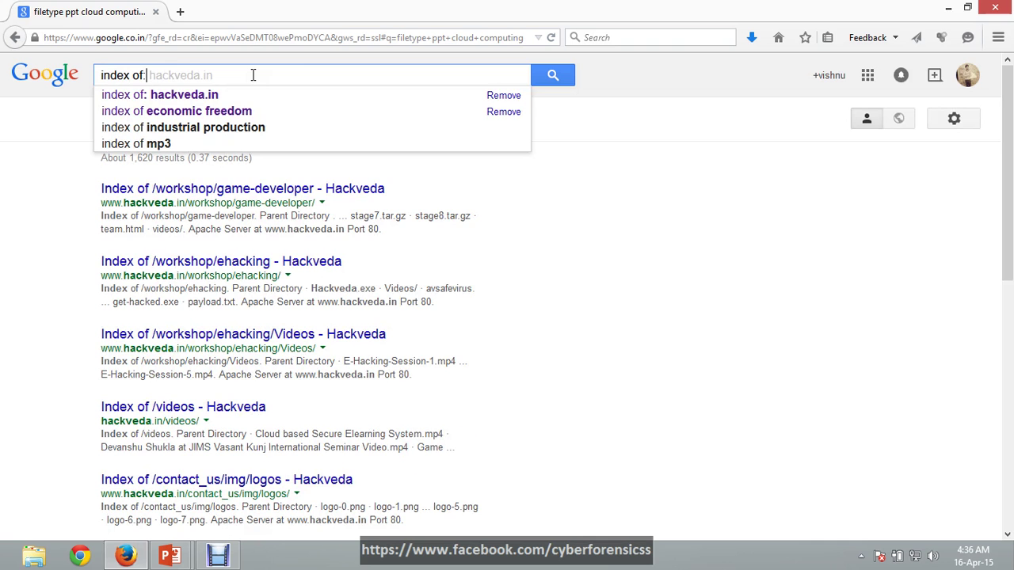
{"action": "type", "text": "f:aajtak.in"}
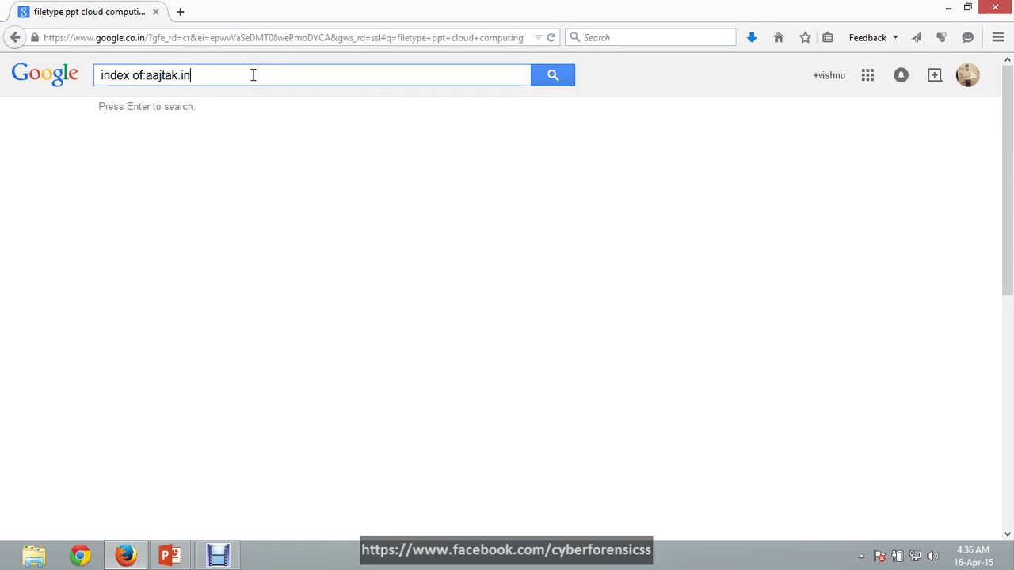
{"action": "key", "text": "Return"}
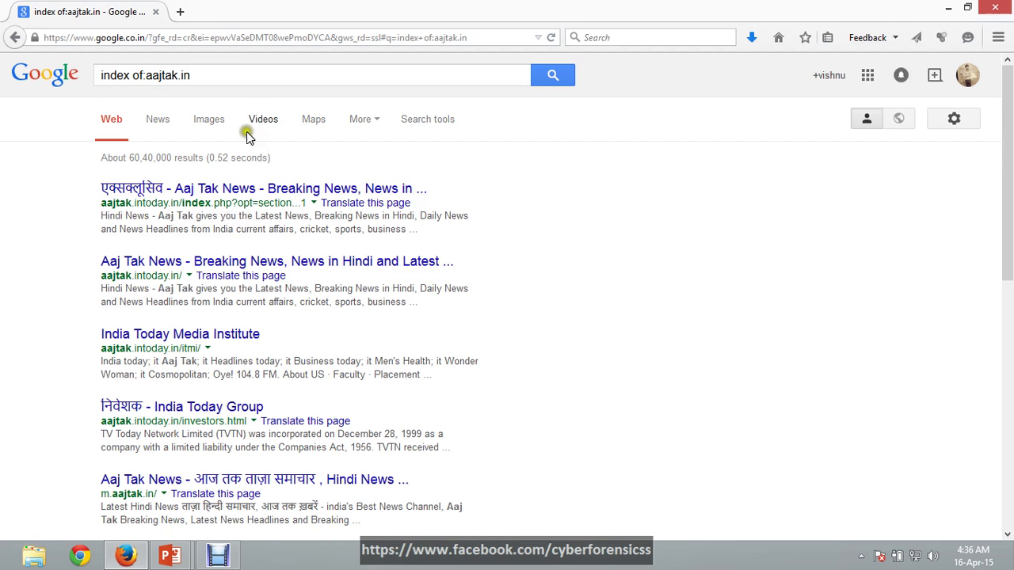
Scroll through the index of:aajtak.in results and back to the top
{"action": "scroll", "coordinate": [245, 225], "scroll_direction": "down", "scroll_amount": 10}
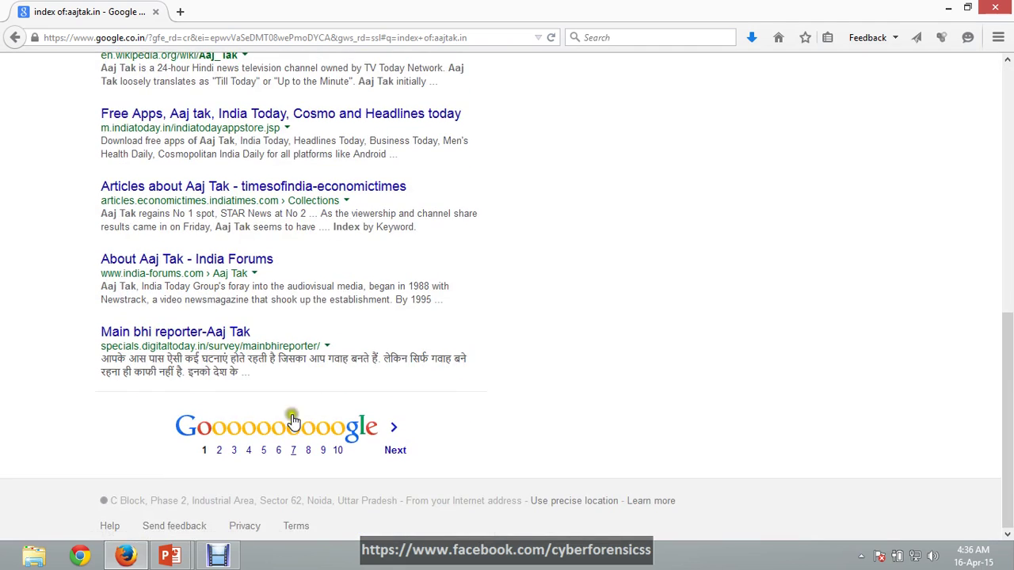
{"action": "scroll", "coordinate": [273, 324], "scroll_direction": "up", "scroll_amount": 3}
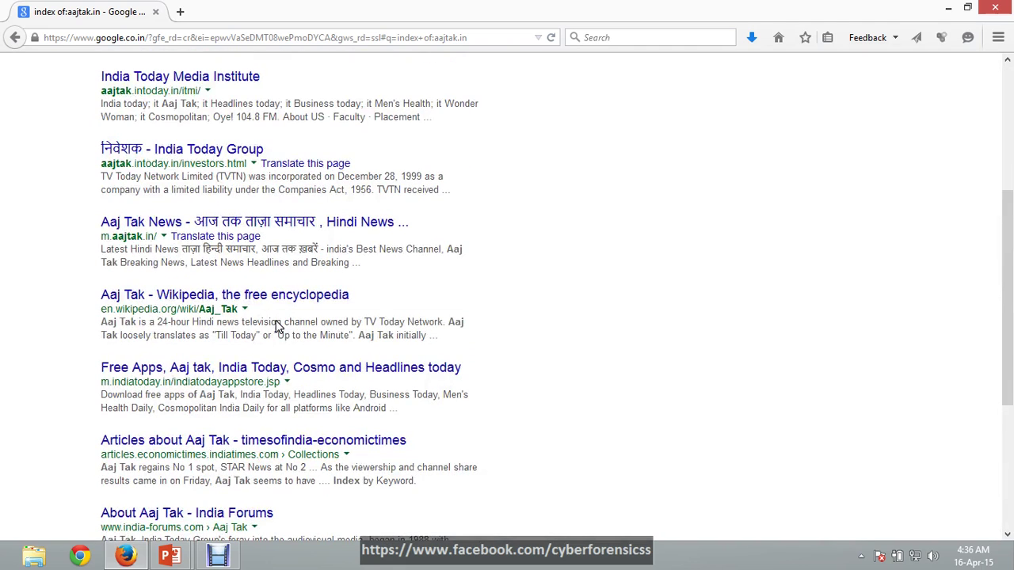
{"action": "scroll", "coordinate": [276, 324], "scroll_direction": "up", "scroll_amount": 3}
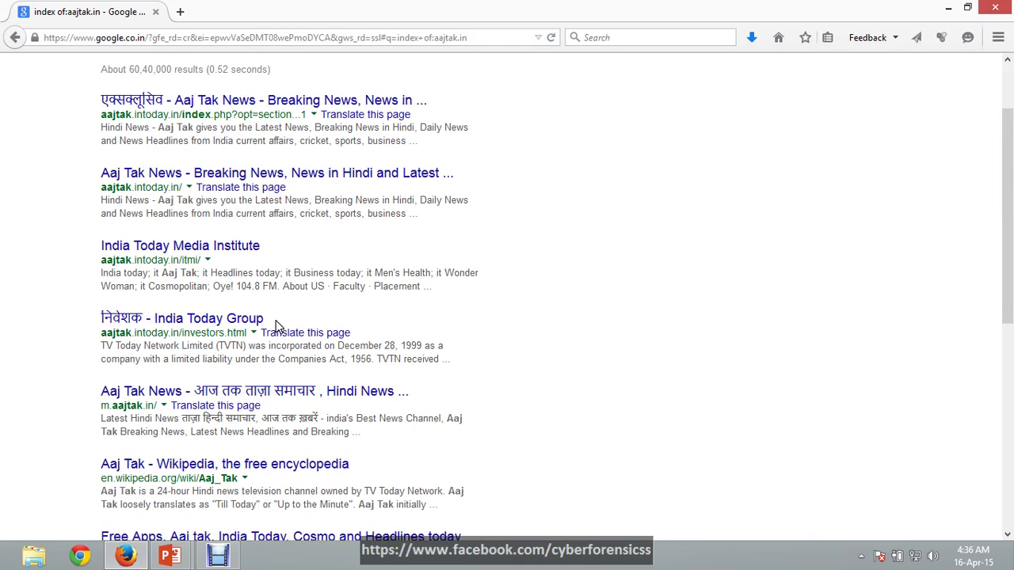
{"action": "scroll", "coordinate": [277, 326], "scroll_direction": "up", "scroll_amount": 1}
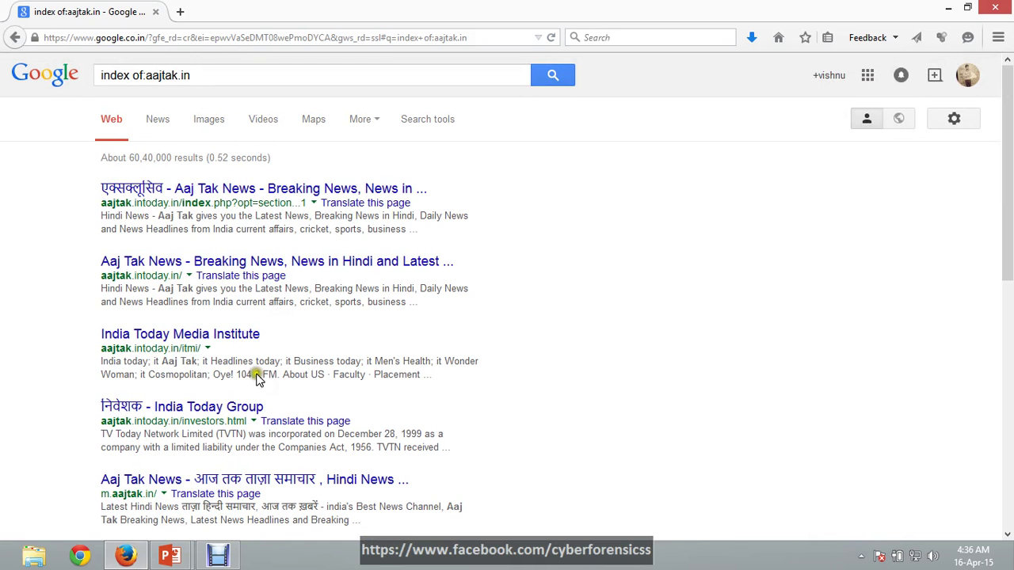
{"action": "left_click", "coordinate": [236, 549]}
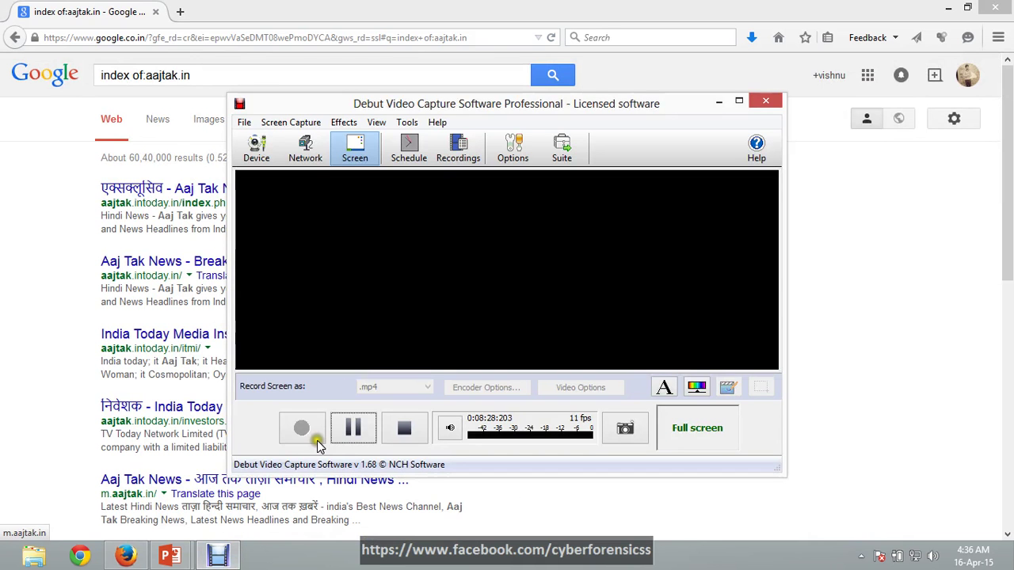
{"action": "left_click", "coordinate": [301, 428]}
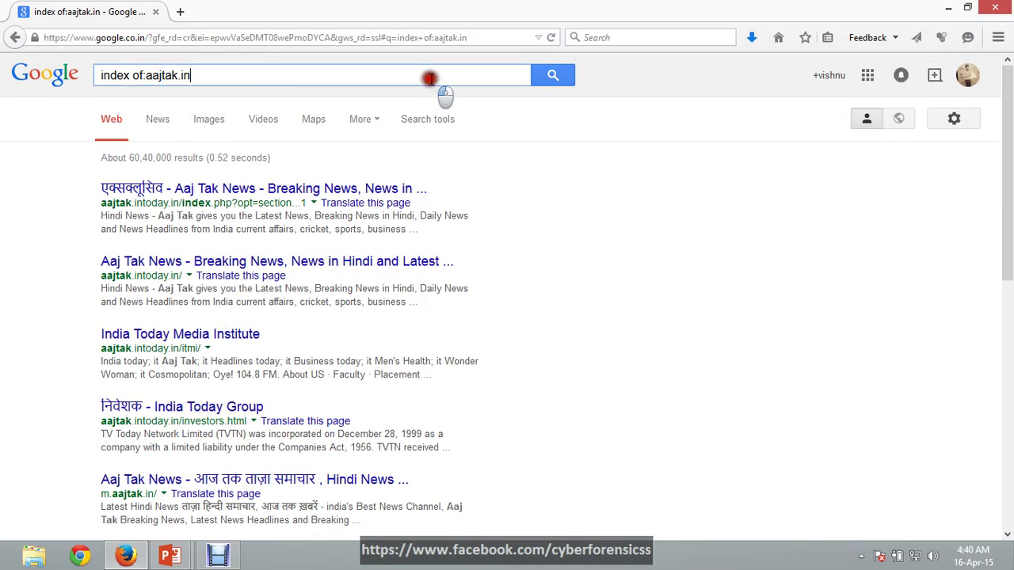
Replace the query with 'define cloud computing' to get its dictionary definition card
{"action": "left_click_drag", "start_coordinate": [430, 75], "coordinate": [2, 89]}
{"action": "key", "text": "BackSpace"}
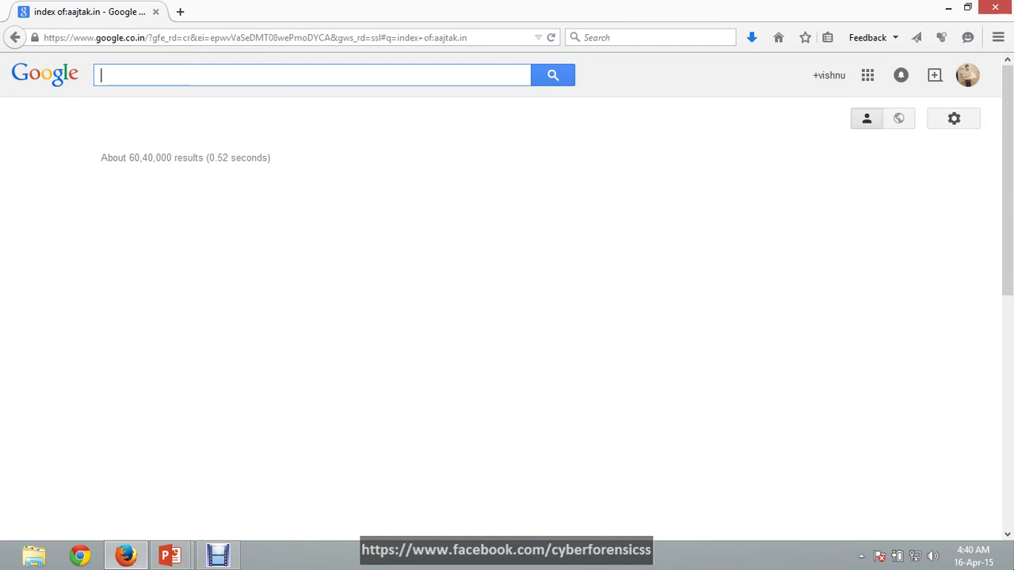
{"action": "type", "text": "define"}
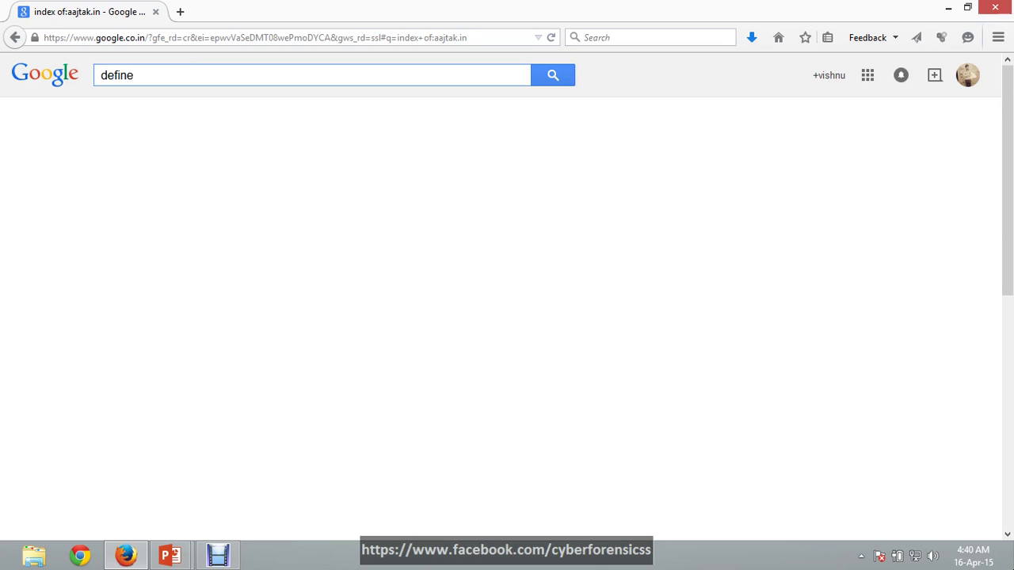
{"action": "type", "text": " cloud"}
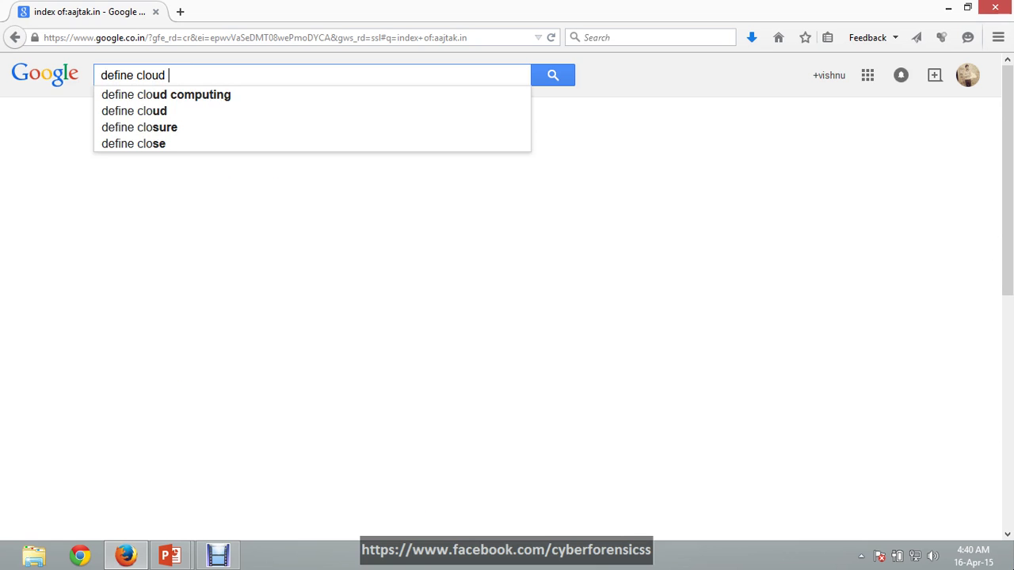
{"action": "type", "text": " c"}
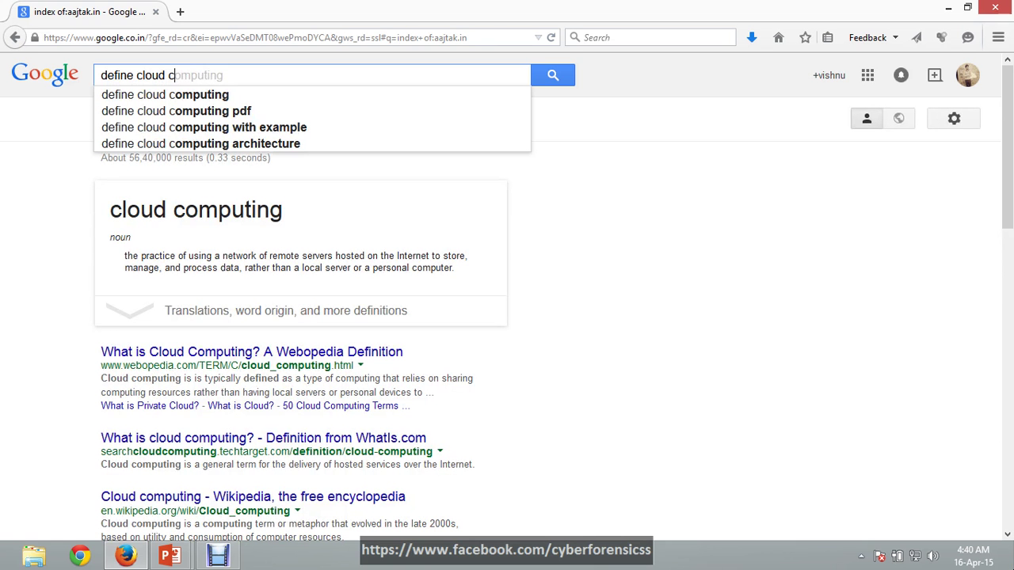
{"action": "key", "text": "Down"}
{"action": "key", "text": "Return"}
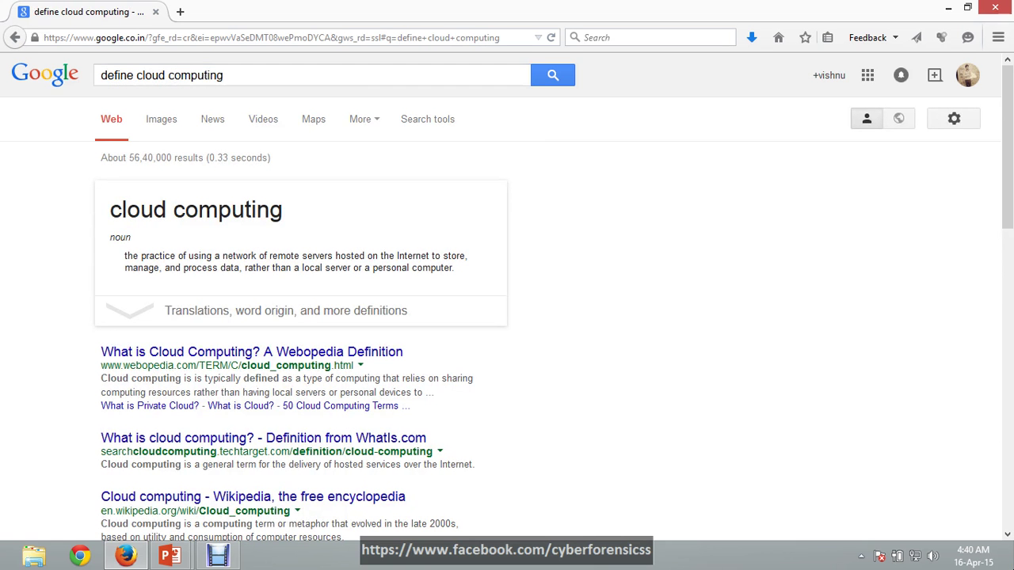